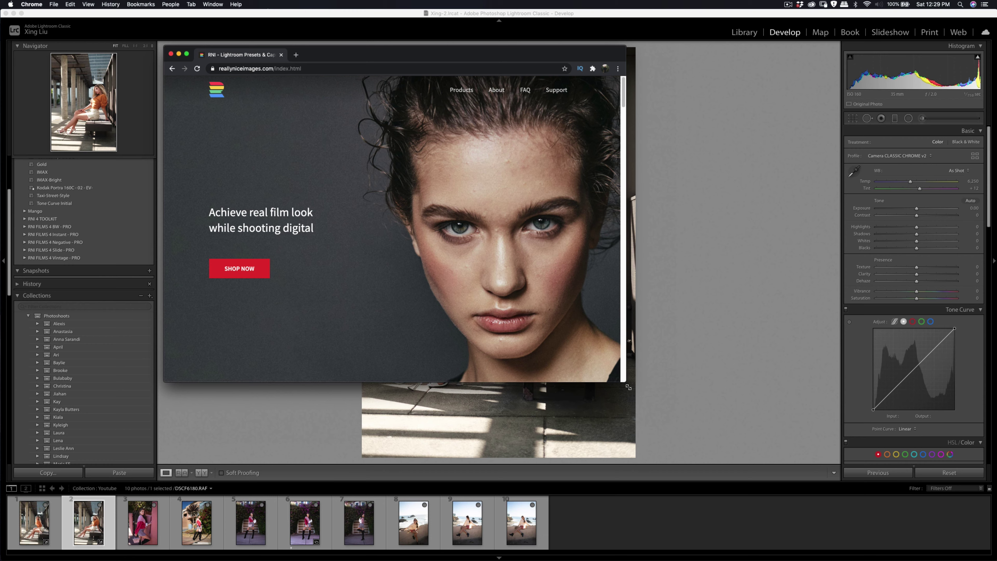
# Browse the RNI All Films packages for Lightroom and Capture One on the web store, and return to Lightroom Classic
pyautogui.moveTo(625, 386); pyautogui.dragTo(785, 486)
pyautogui.click(319, 309)
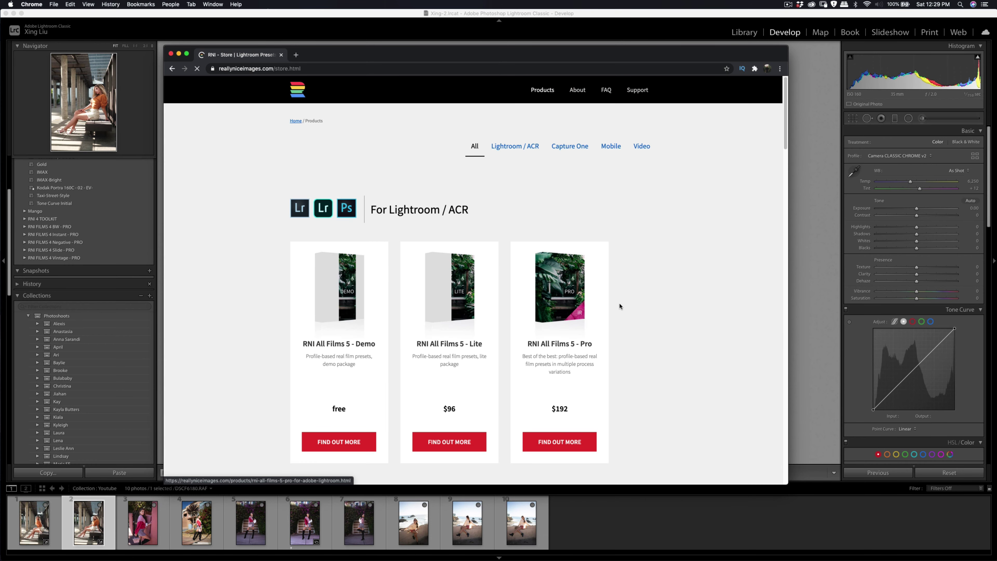
pyautogui.scroll(-7, 620, 305)
pyautogui.scroll(8, 557, 294)
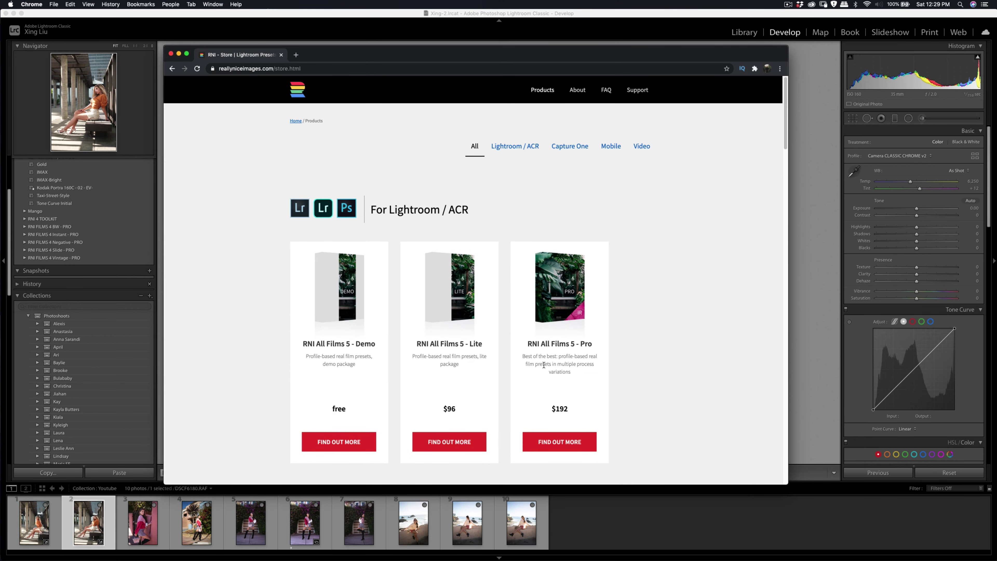
pyautogui.scroll(-10, 599, 392)
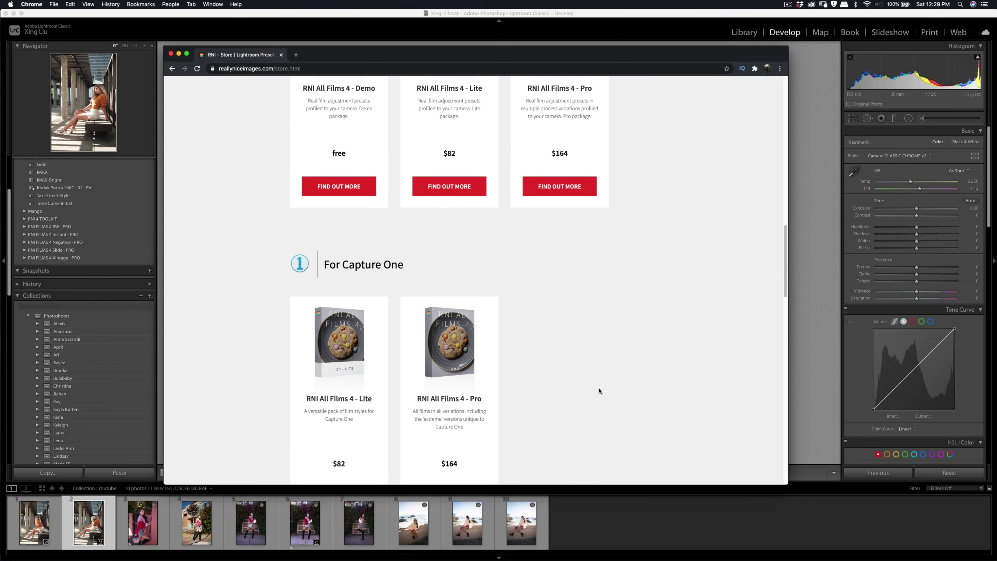
pyautogui.scroll(3, 602, 370)
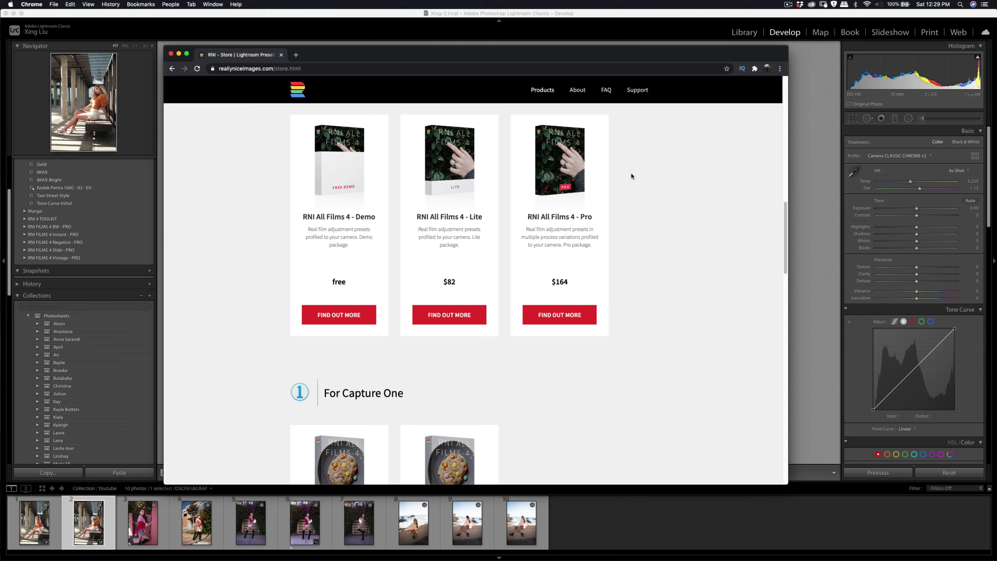
pyautogui.click(180, 53)
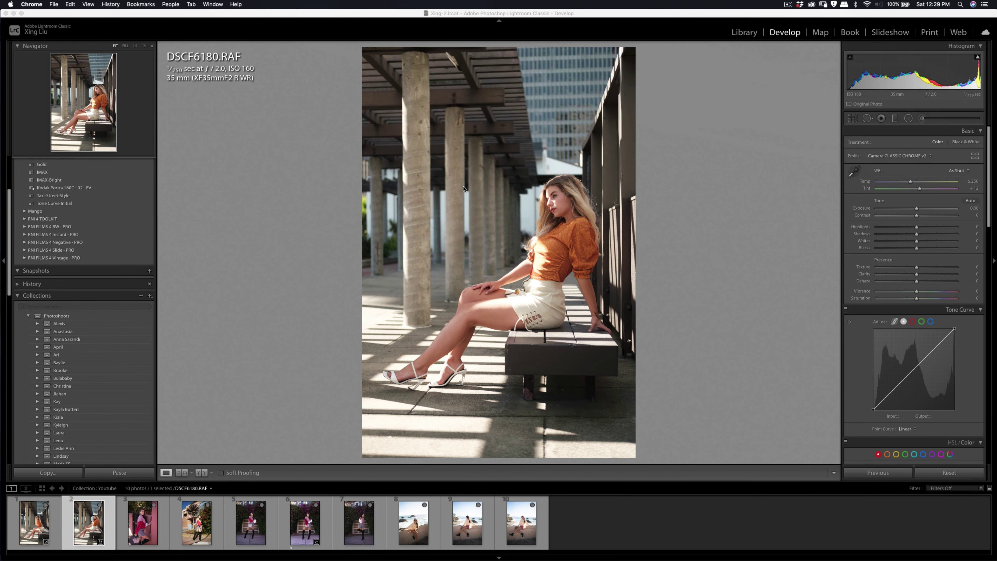
pyautogui.click(111, 39)
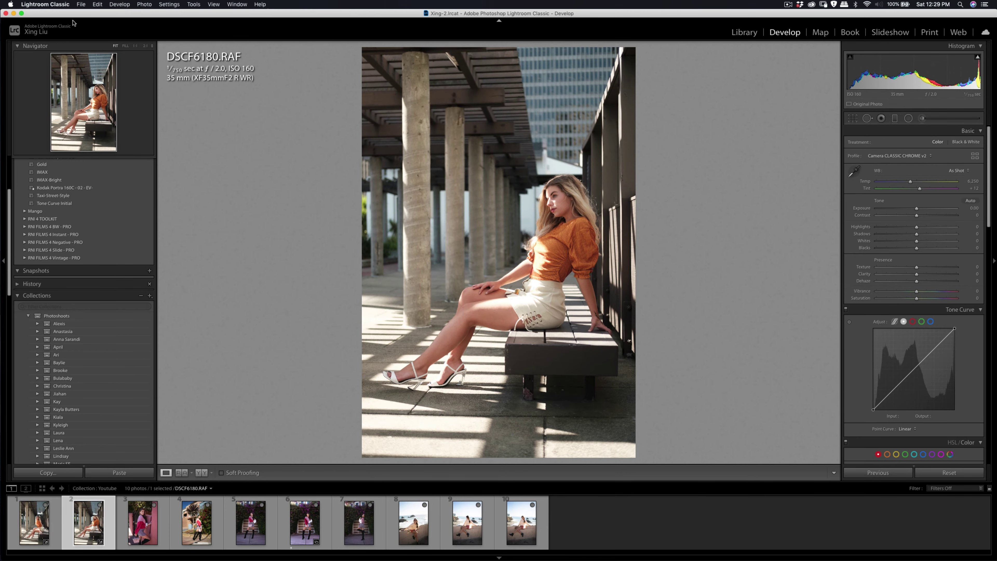
# Try the Fuji FP 100C - 09 - Skintones preset from RNI FILMS 4 Instant - PRO on the photo, then undo it
pyautogui.click(24, 236)
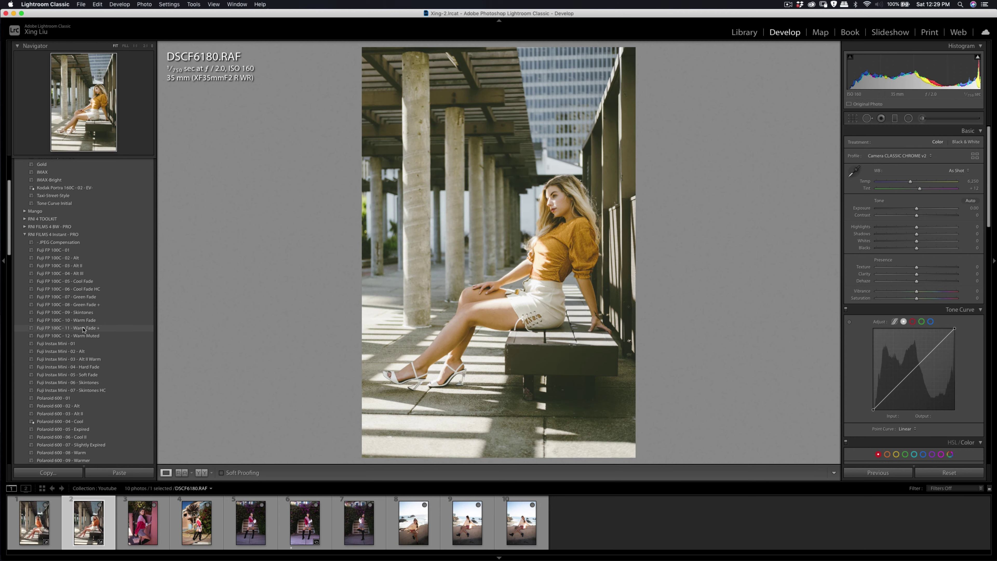
pyautogui.click(75, 314)
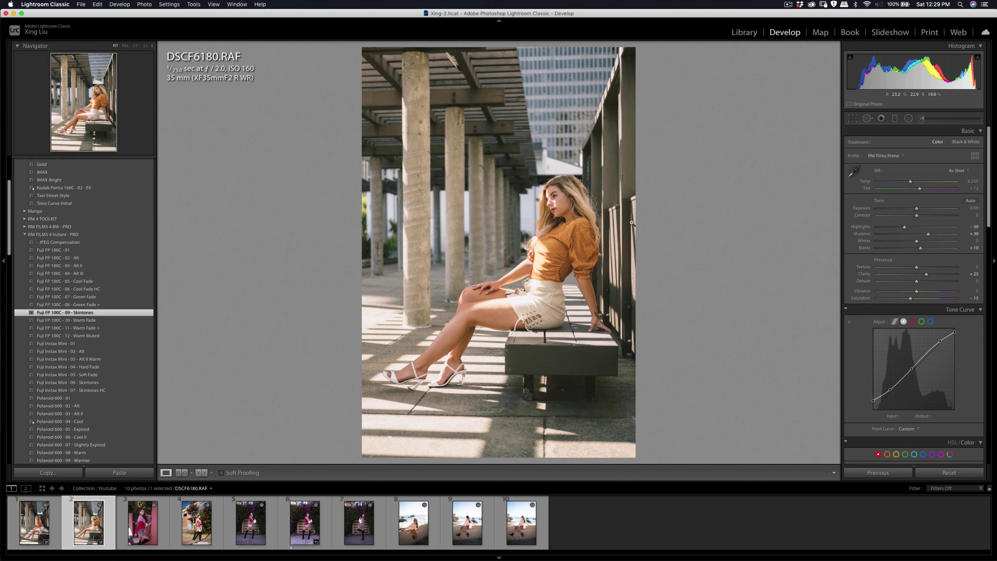
pyautogui.press('super+z')
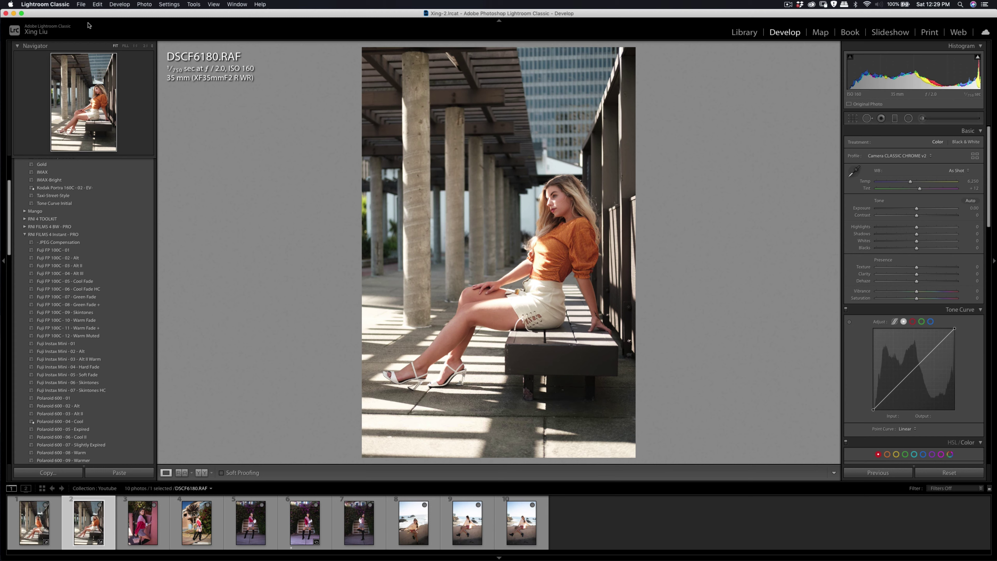
# Launch The Fader plug-in and choose Fuji FP 100C - 09 - Skintones from the RNI FILMS 4 Instant - PRO folder
pyautogui.click(82, 5)
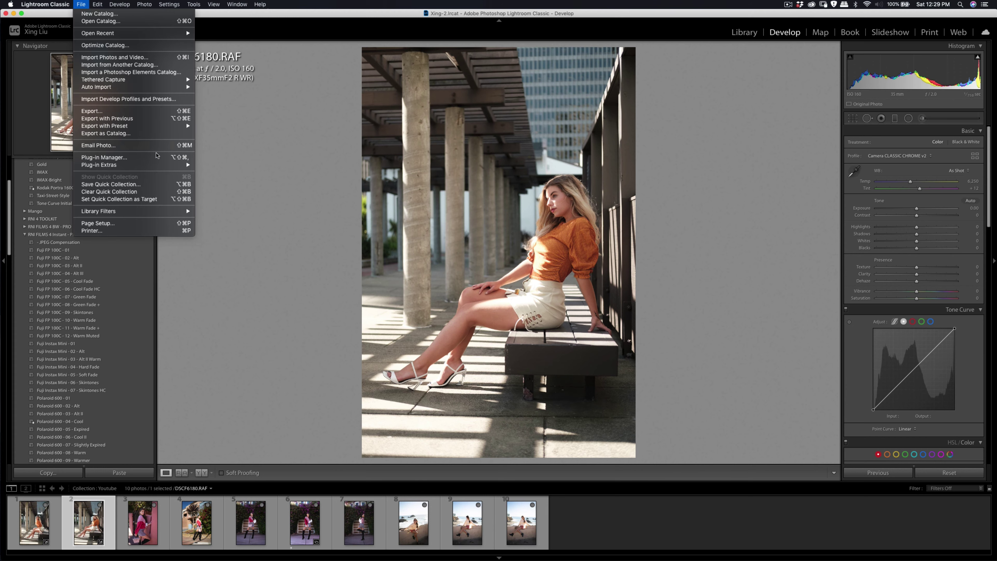
pyautogui.moveTo(167, 165)
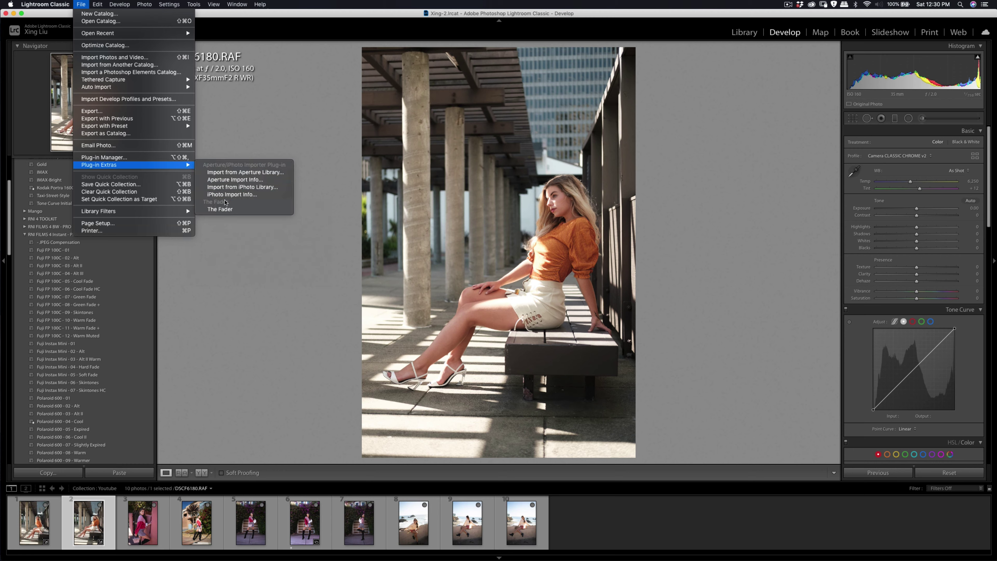
pyautogui.click(224, 209)
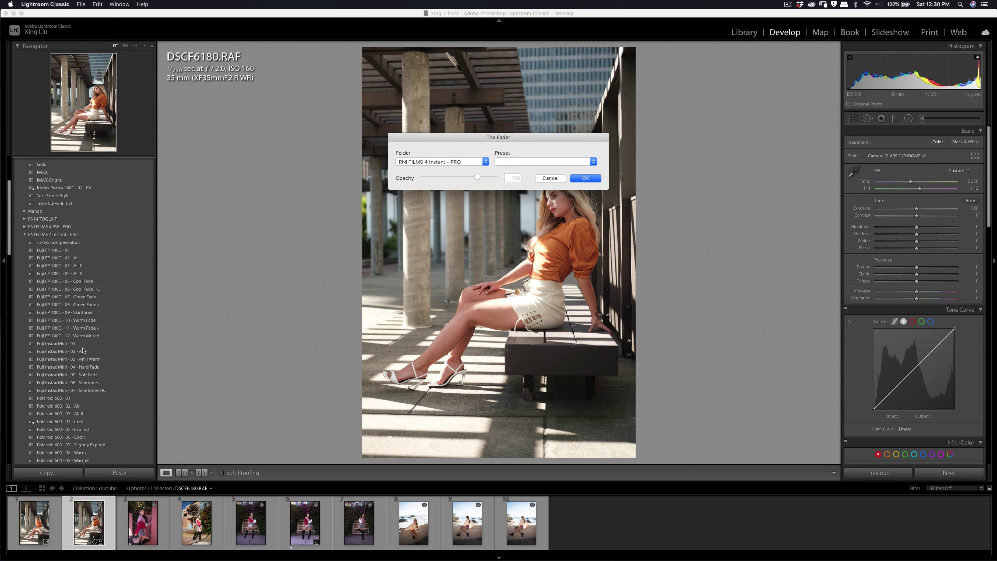
pyautogui.click(485, 161)
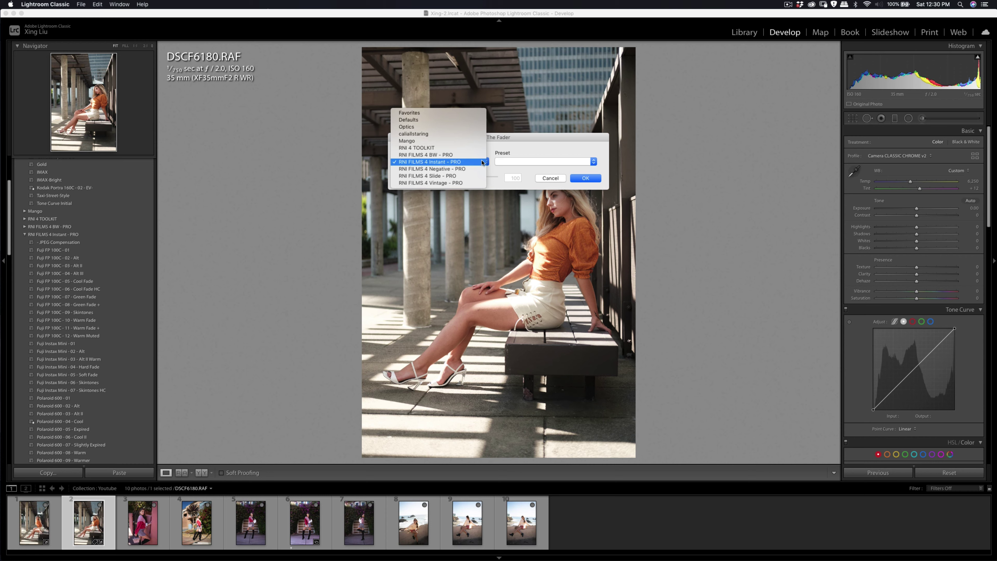
pyautogui.click(485, 162)
pyautogui.click(540, 163)
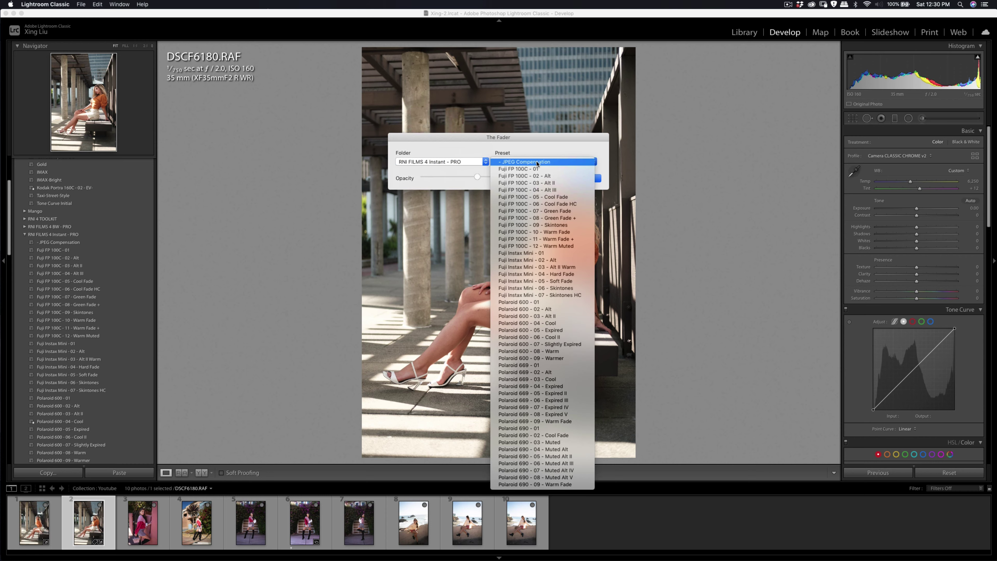
pyautogui.click(546, 225)
# Reduce the preset's opacity to 67 in The Fader and apply it to the photo
pyautogui.moveTo(525, 146); pyautogui.dragTo(789, 126)
pyautogui.moveTo(742, 158)
pyautogui.mouseDown()
pyautogui.moveTo(714, 158)
pyautogui.moveTo(726, 164)
pyautogui.mouseUp()
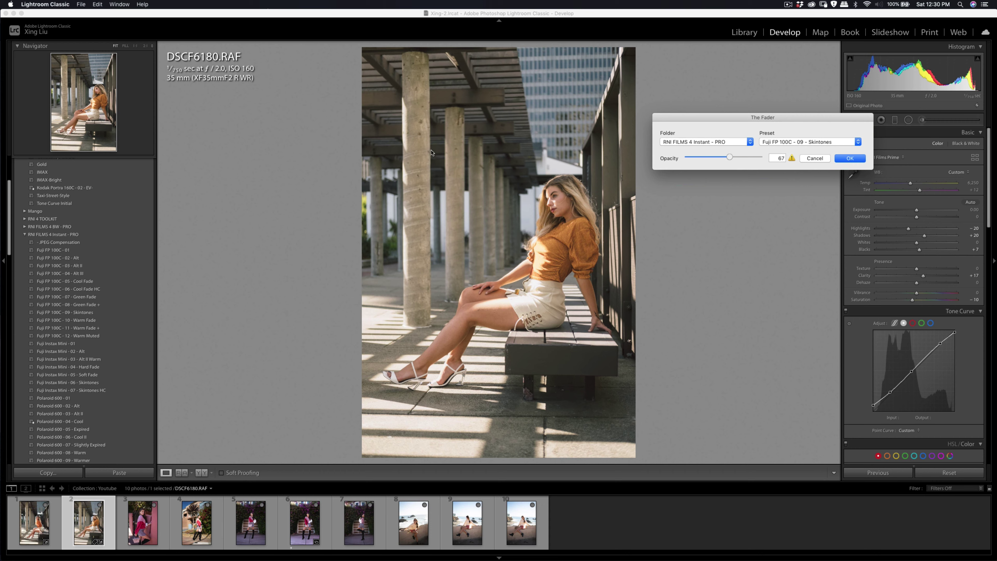
pyautogui.click(849, 158)
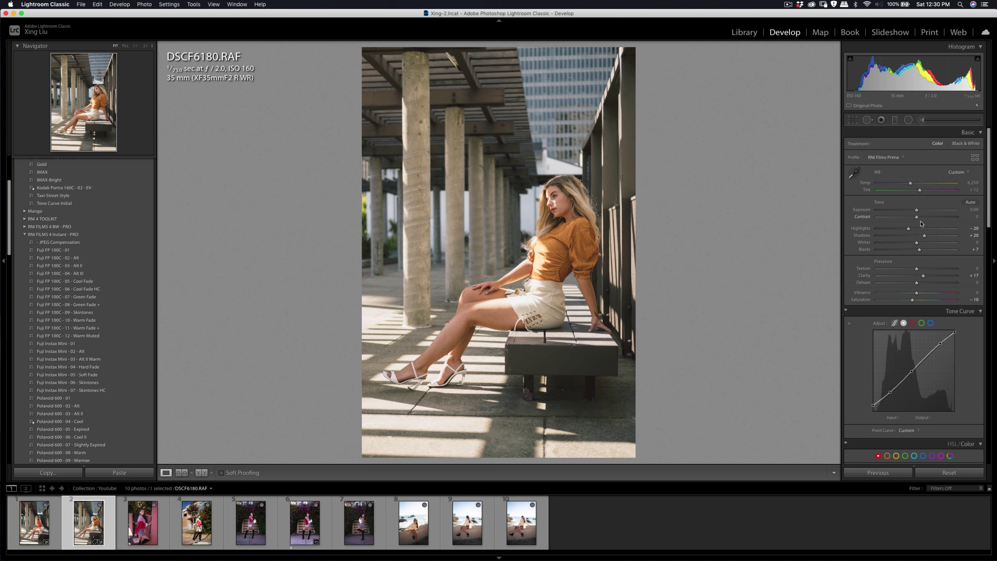
# Set the photo's Contrast to +16 and Highlights to −26
pyautogui.moveTo(916, 217)
pyautogui.mouseDown()
pyautogui.moveTo(925, 218)
pyautogui.moveTo(917, 213)
pyautogui.moveTo(907, 227)
pyautogui.mouseUp()
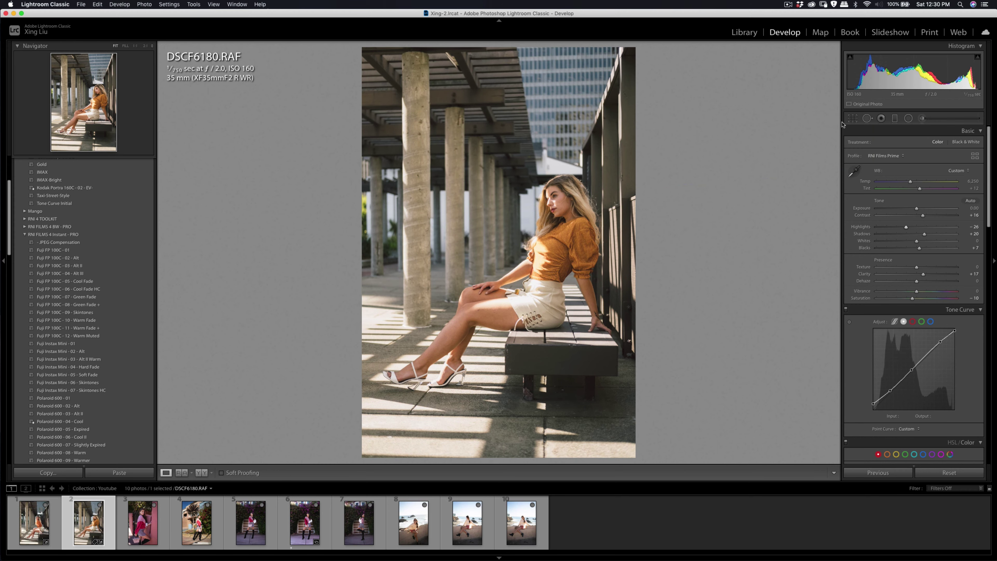
# Crop the photo to the 4 x 5 / 8 x 10 aspect ratio, repositioning it to trim more from above the woman
pyautogui.click(853, 118)
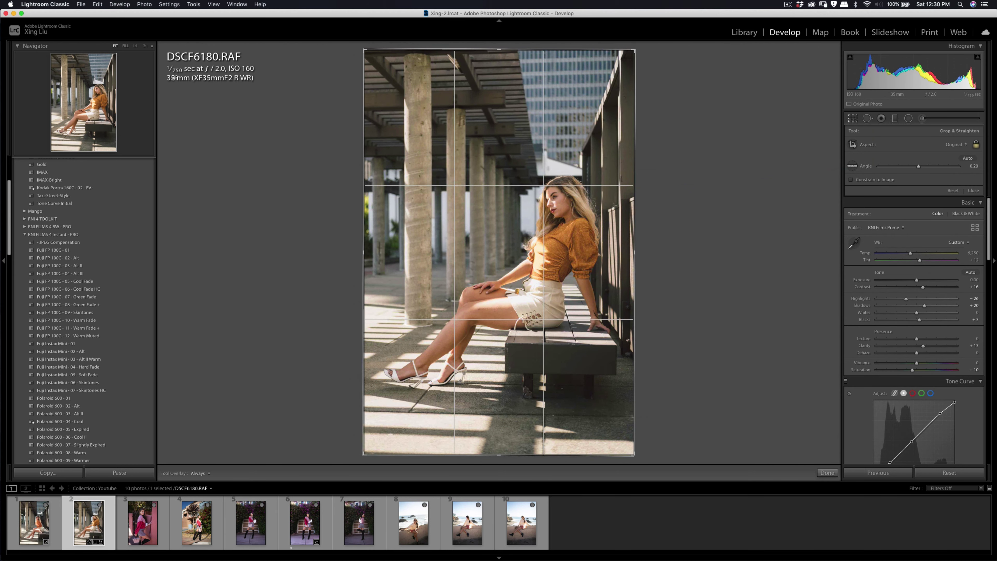
pyautogui.click(954, 145)
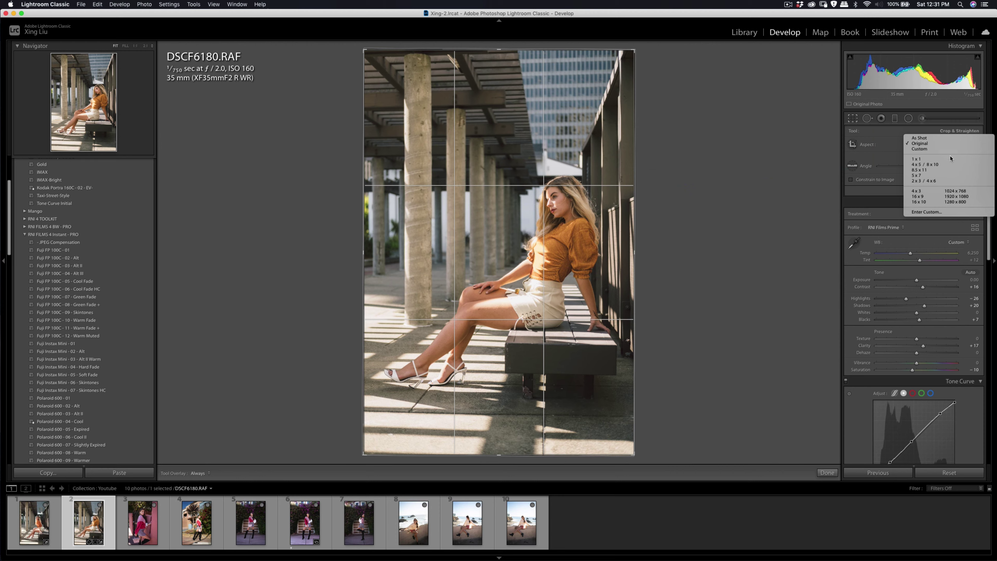
pyautogui.click(950, 164)
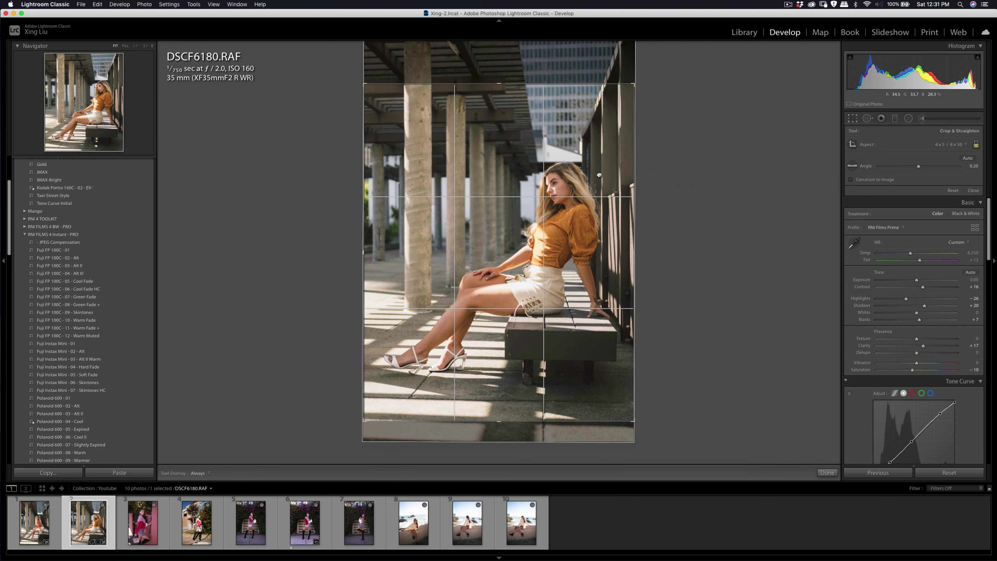
pyautogui.moveTo(599, 175); pyautogui.dragTo(594, 146)
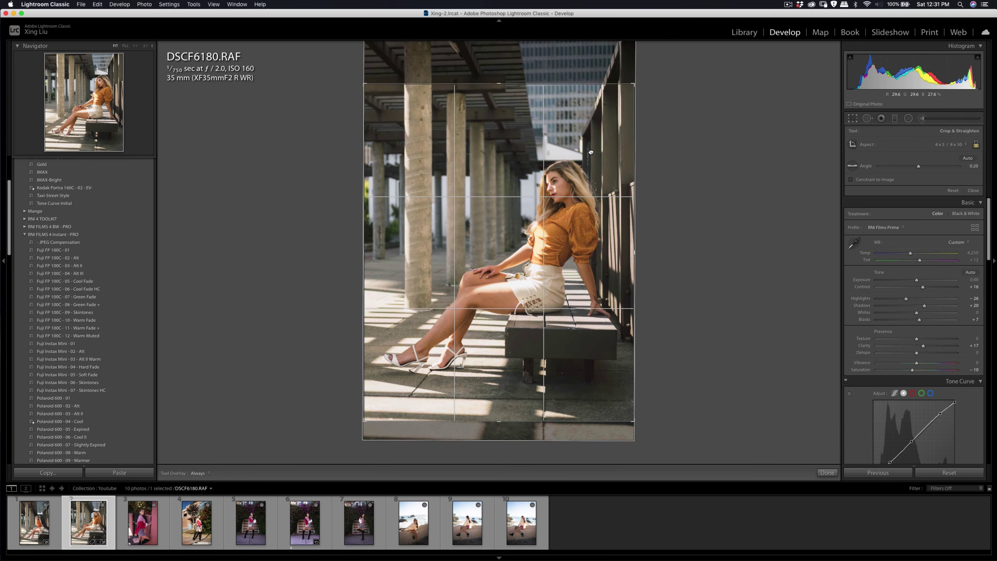
pyautogui.press('Return')
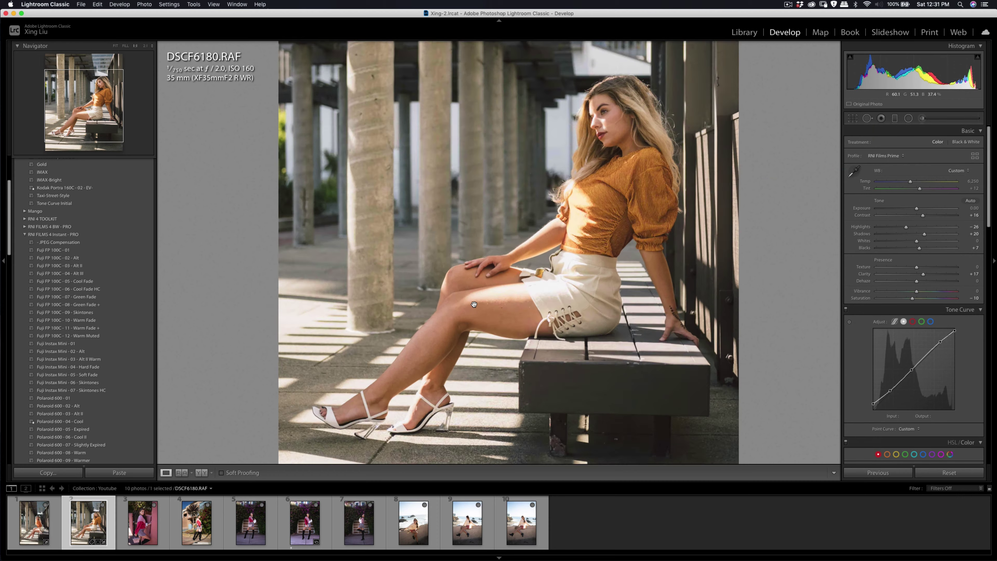
# Heal the small blemish on the woman's front leg just above the knee with Spot Removal
pyautogui.click(468, 311)
pyautogui.press('q')
pyautogui.moveTo(481, 300); pyautogui.dragTo(455, 306)
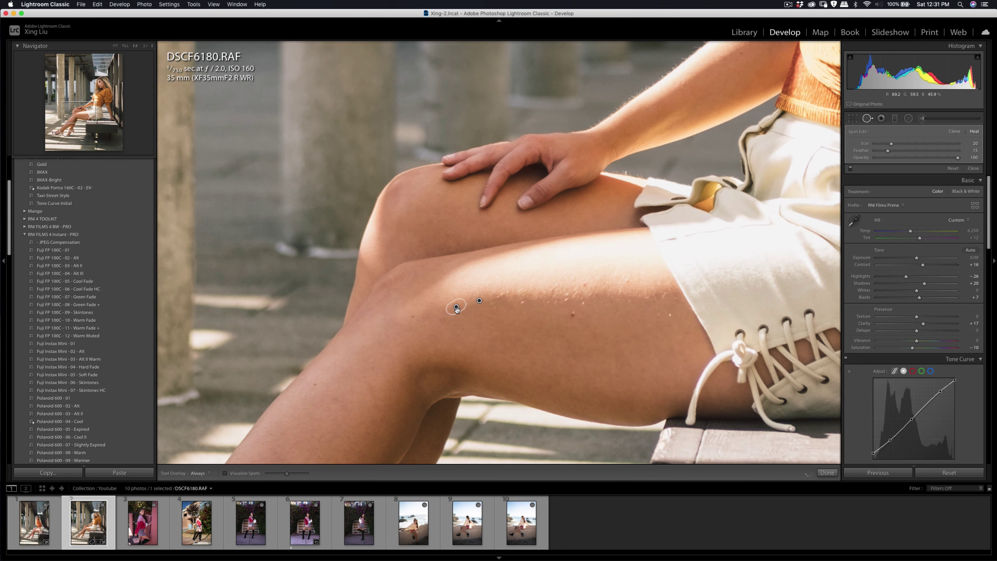
pyautogui.press('q')
pyautogui.click(482, 311)
pyautogui.click(483, 311)
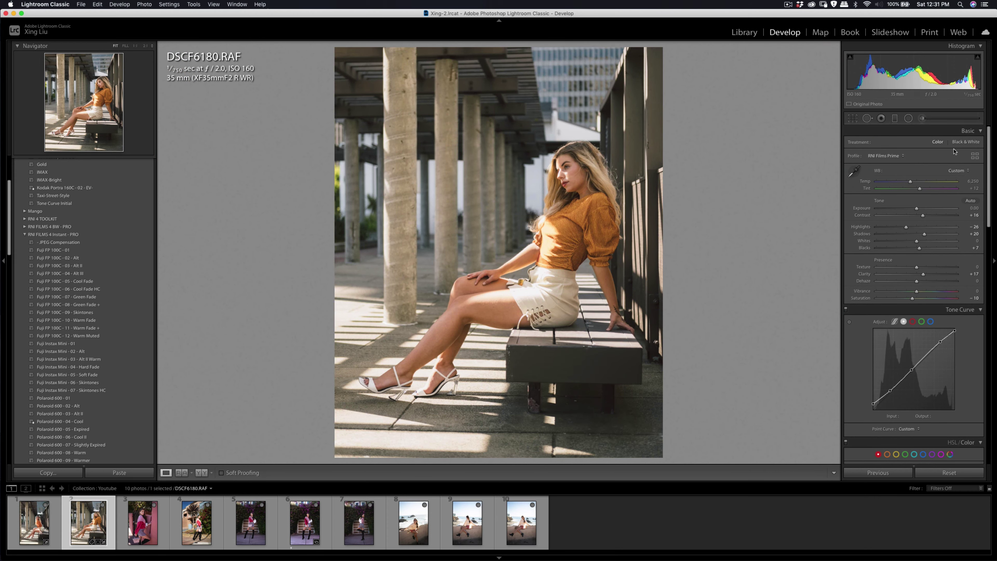
pyautogui.press('r')
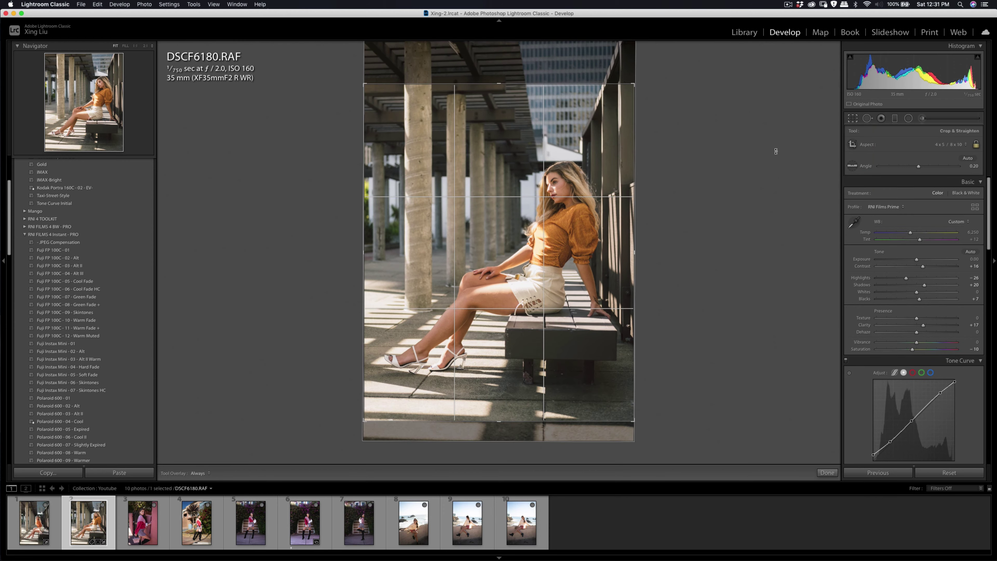
pyautogui.press('r')
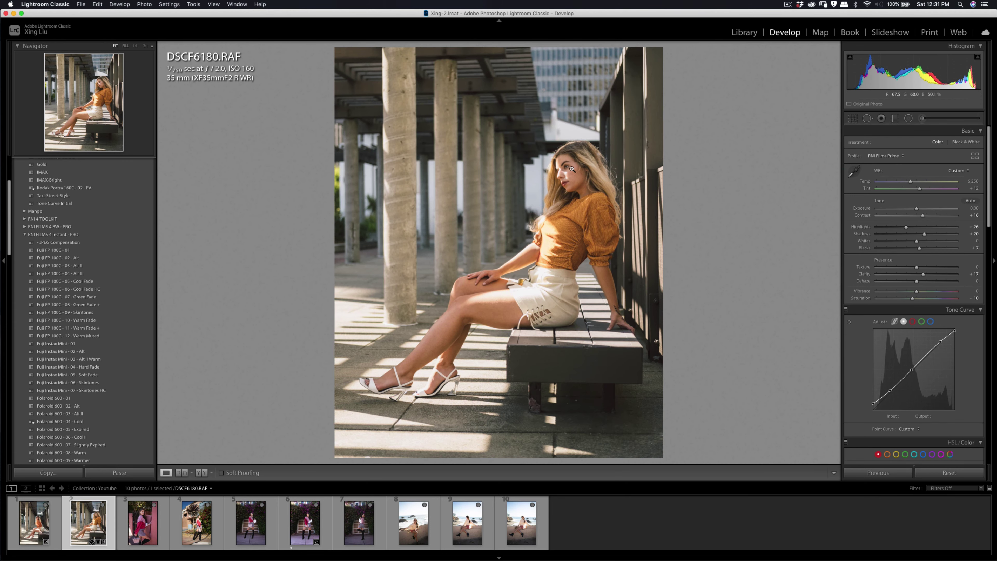
# Set Exposure to +0.15, Contrast to +28 and Highlights to −31, and compare the photo with its before version
pyautogui.moveTo(923, 215); pyautogui.dragTo(903, 232)
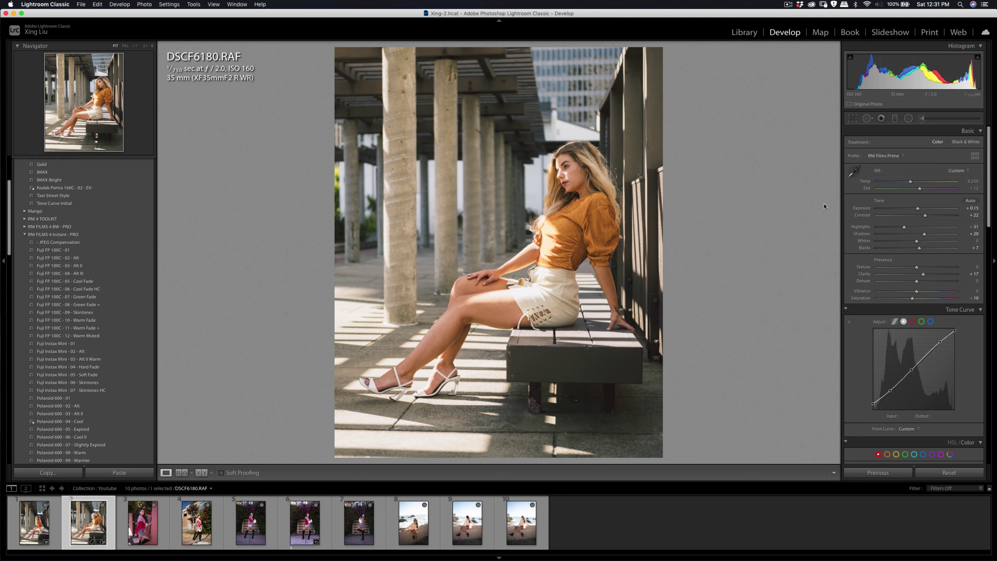
pyautogui.press('.')
pyautogui.press('.')
pyautogui.press('=')
pyautogui.press('=')
pyautogui.press('\\')
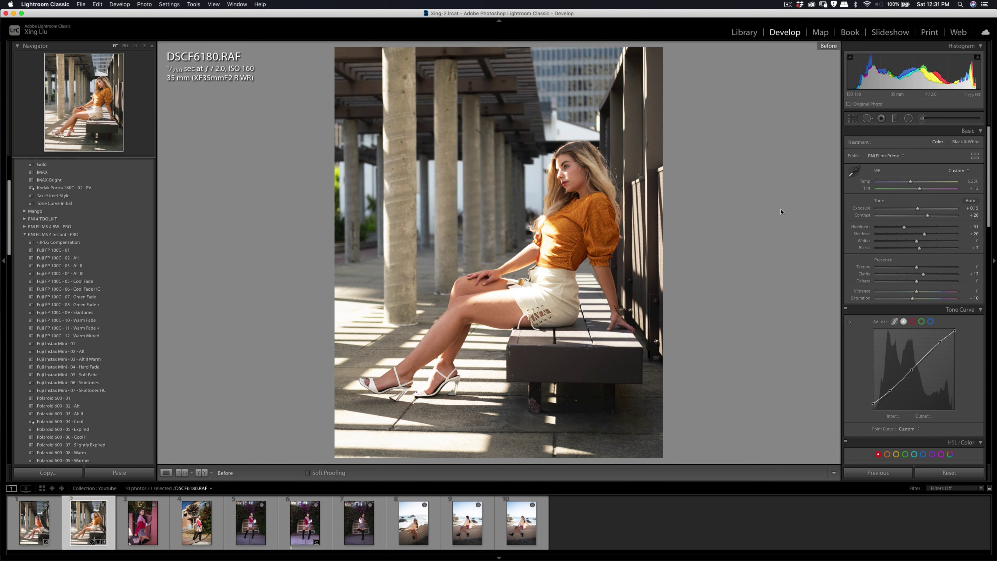
pyautogui.press('\\')
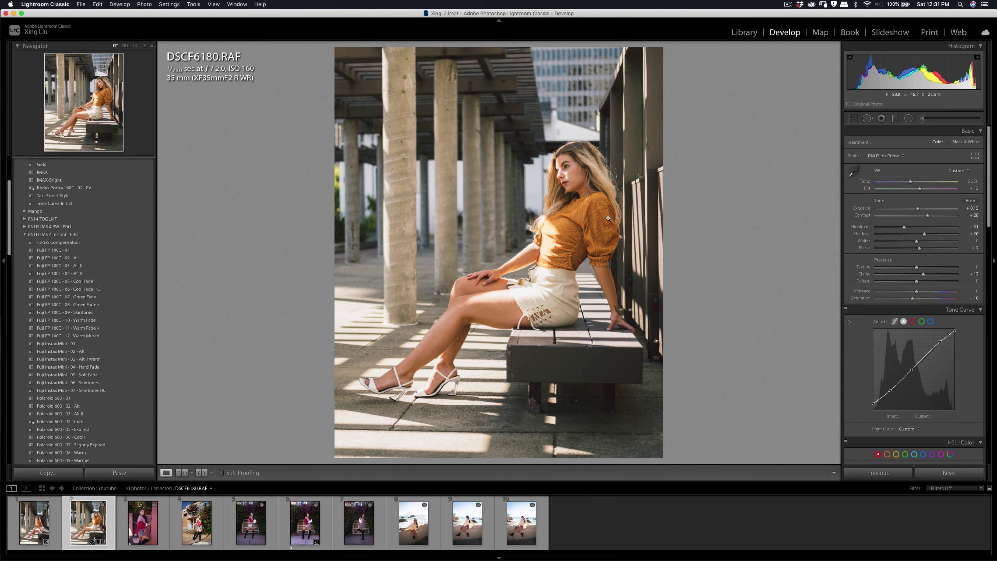
# Export the edited photo and reset all of its Develop settings
pyautogui.press('super+shift+e')
pyautogui.click(633, 311)
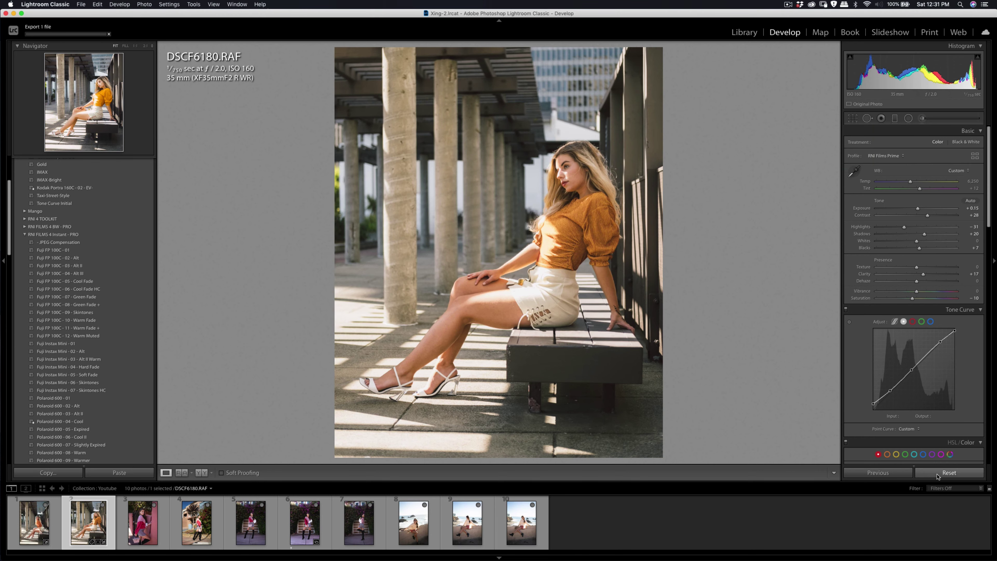
pyautogui.click(929, 470)
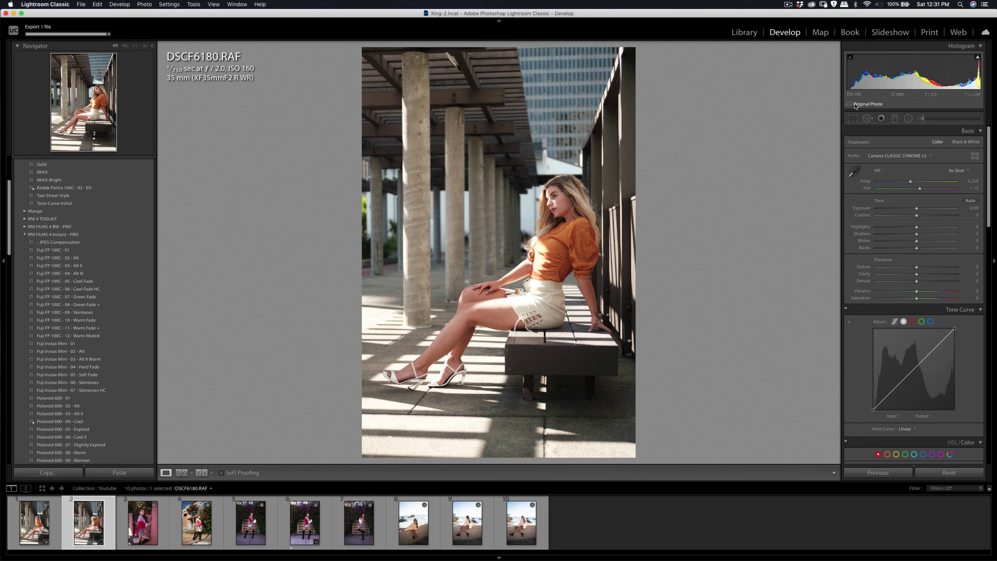
# Preview the Polaroid 600, 669 and 690 presets in RNI FILMS 4 Instant - PRO on the photo
pyautogui.scroll(-3, 79, 325)
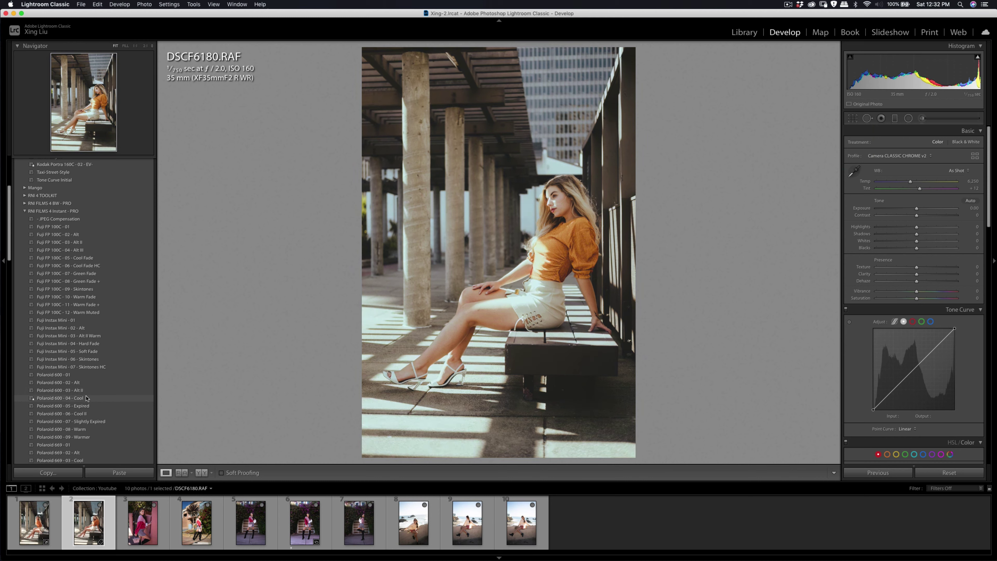
pyautogui.scroll(-1, 89, 391)
pyautogui.scroll(-4, 89, 378)
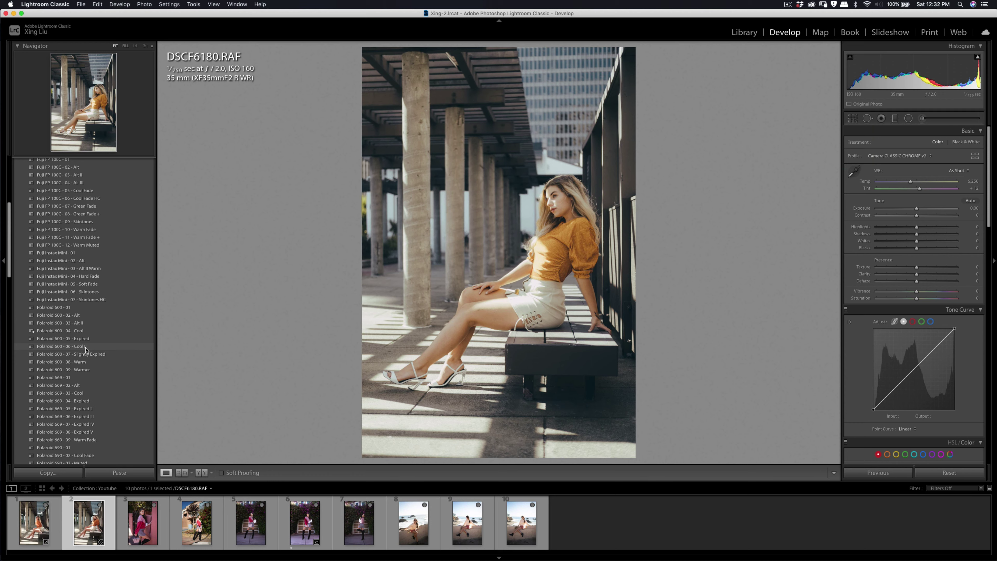
pyautogui.scroll(-2, 86, 350)
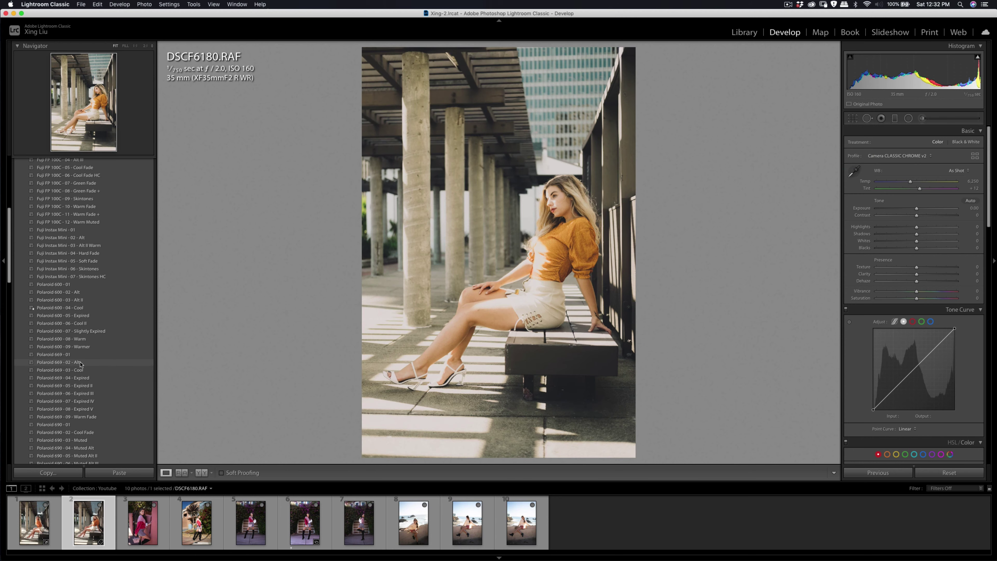
pyautogui.scroll(-6, 80, 367)
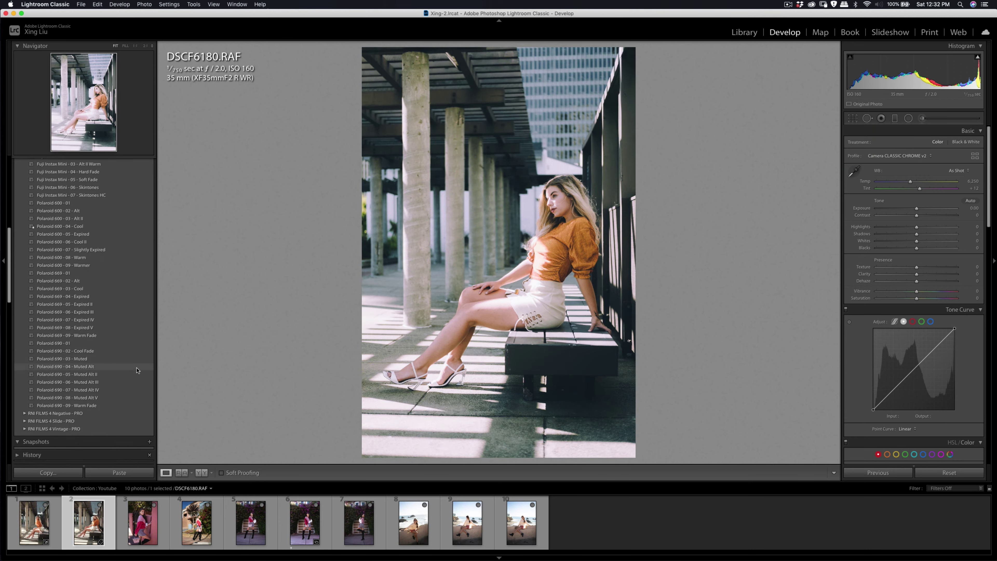
# Preview the Agfa presets in RNI FILMS 4 Negative - PRO and add Agfa Optima 400 - 02 - EV- to the favorites
pyautogui.scroll(-5, 79, 353)
pyautogui.click(24, 320)
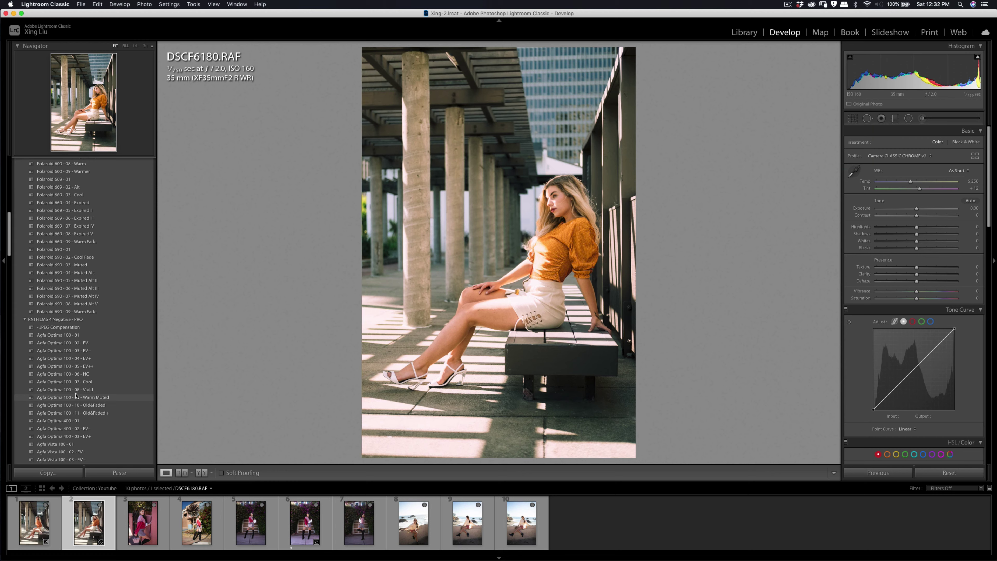
pyautogui.scroll(-3, 79, 377)
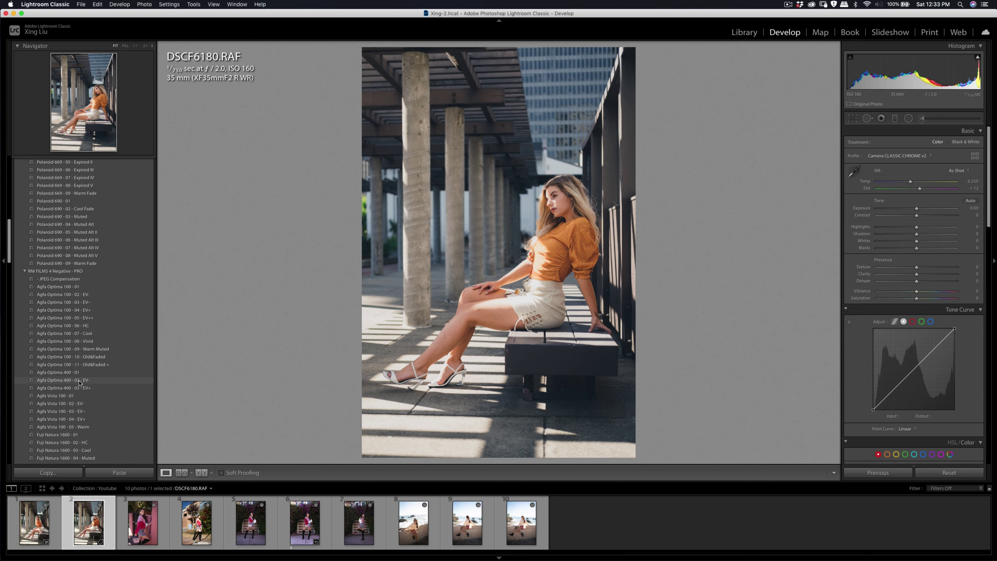
pyautogui.scroll(-3, 77, 383)
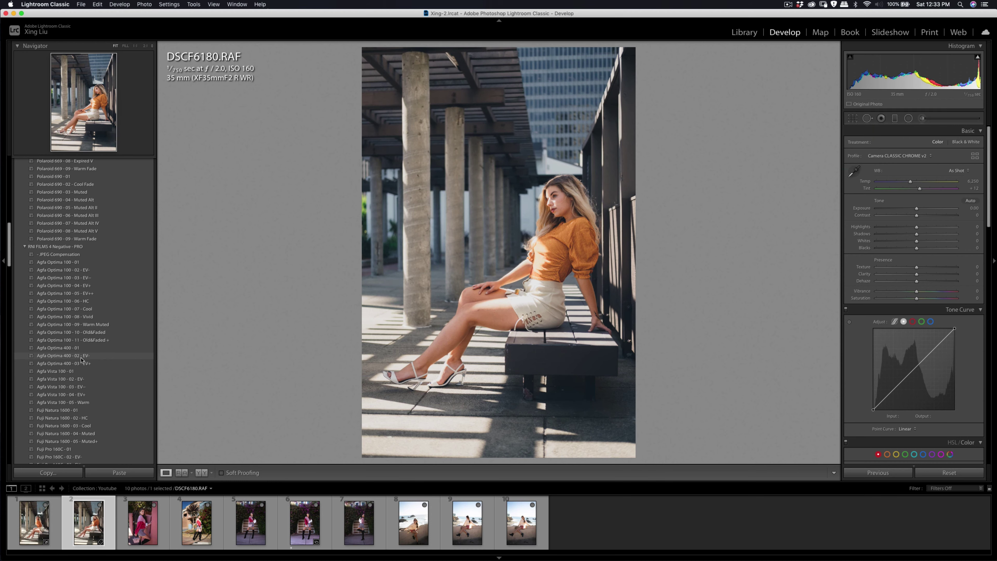
pyautogui.rightClick(76, 358)
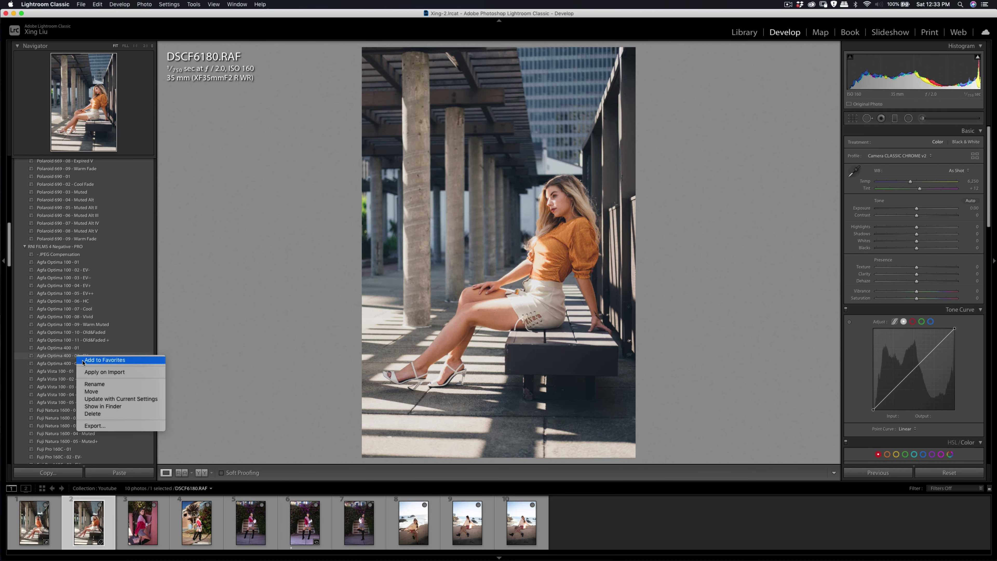
pyautogui.click(83, 360)
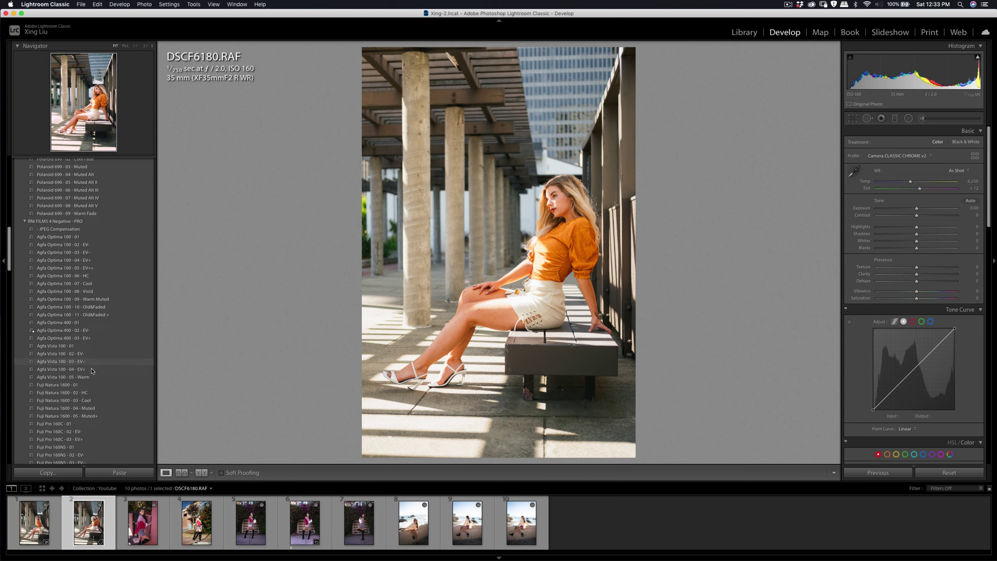
# Preview the Fuji negative film presets and add Fuji Superia 200 - 08 - Alt IV to the favorites
pyautogui.scroll(-5, 88, 346)
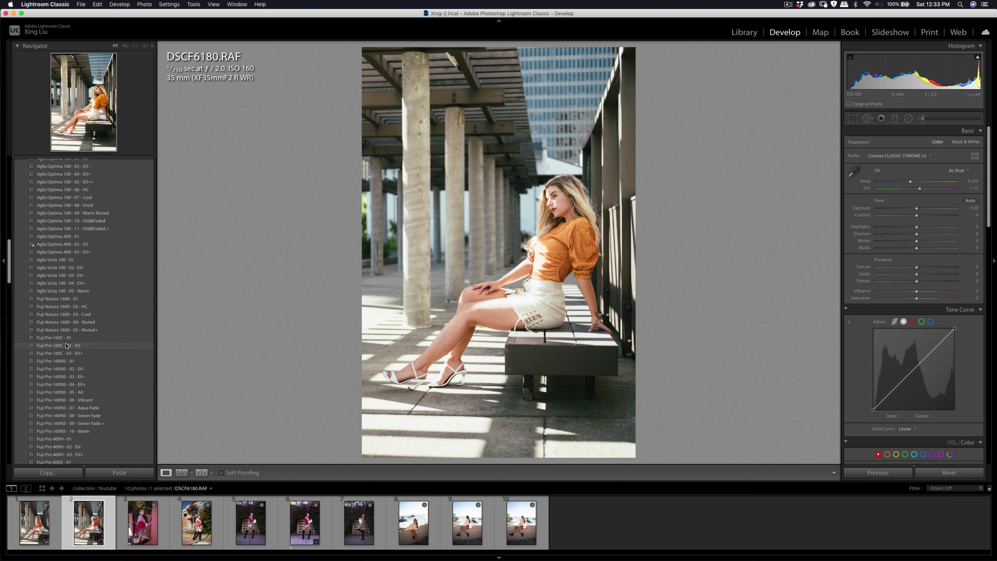
pyautogui.scroll(-4, 66, 378)
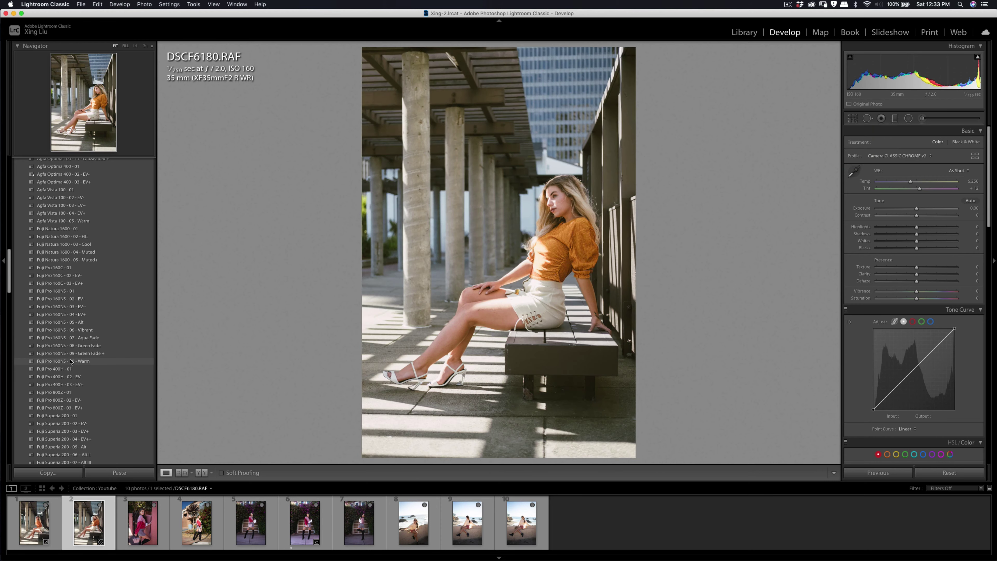
pyautogui.scroll(-3, 70, 345)
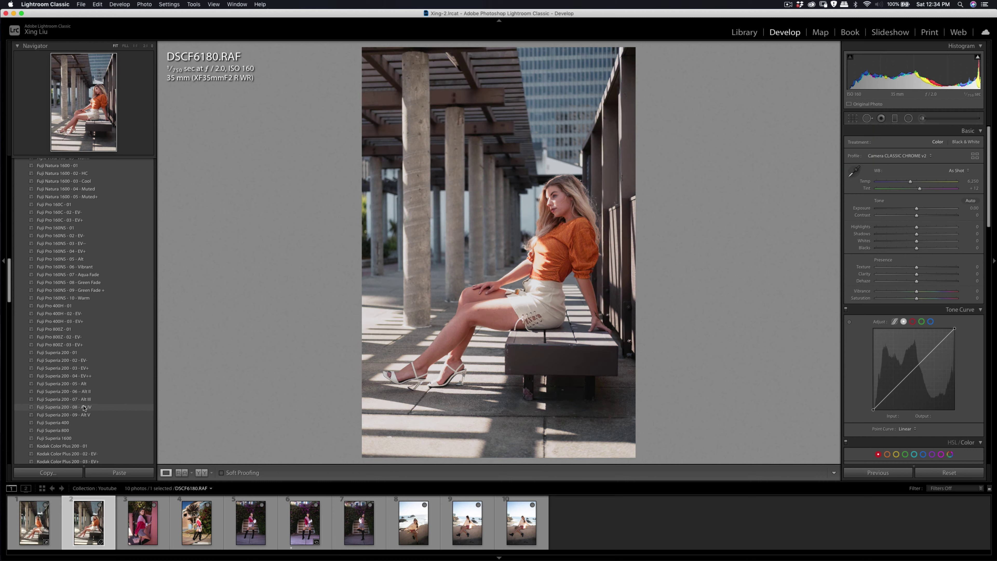
pyautogui.rightClick(83, 407)
pyautogui.click(90, 410)
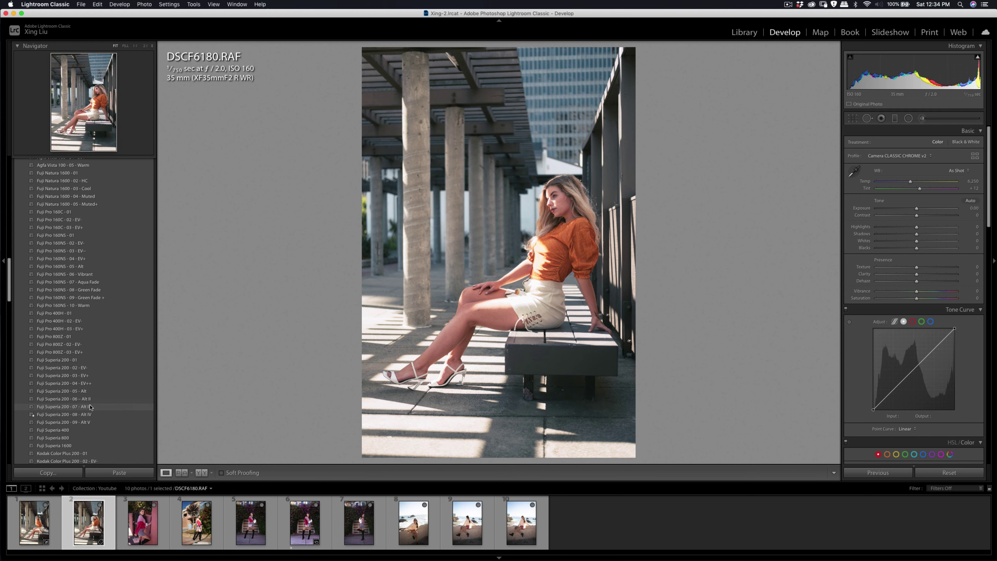
# Preview the Kodak Color Plus and Ektar presets and add Kodak Ektar 100 - 04 - Vibrant to the favorites
pyautogui.scroll(-3, 90, 407)
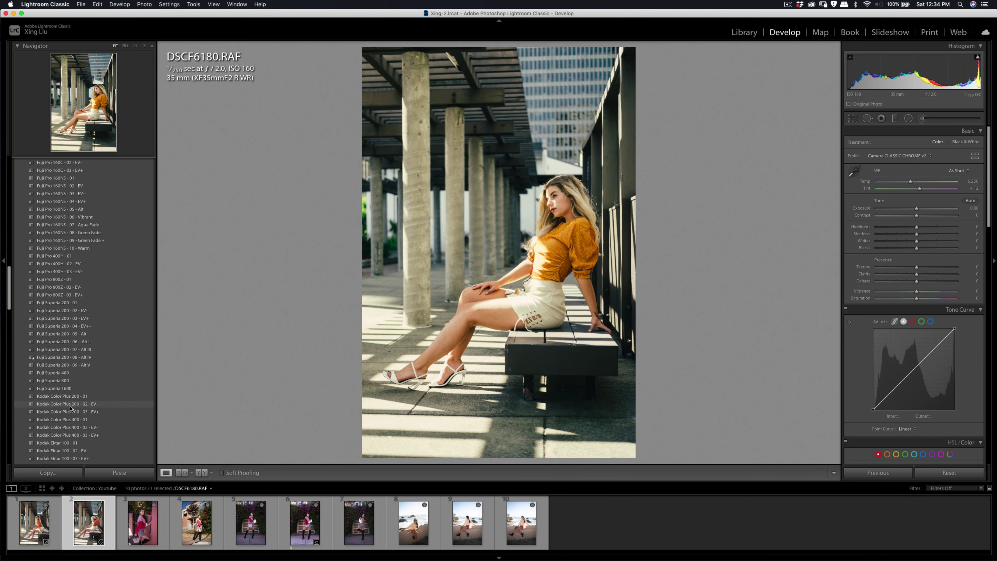
pyautogui.scroll(-2, 71, 409)
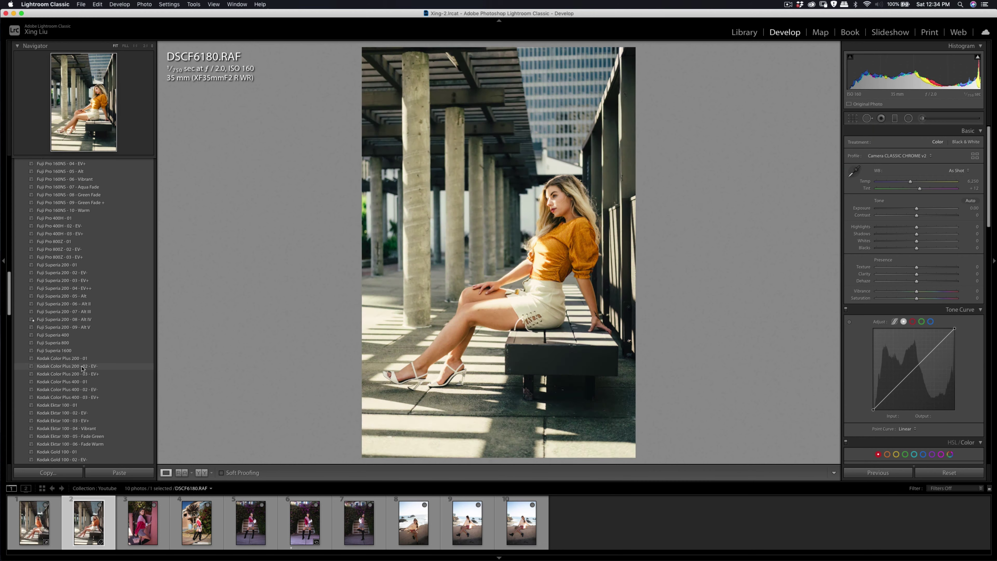
pyautogui.scroll(-3, 77, 349)
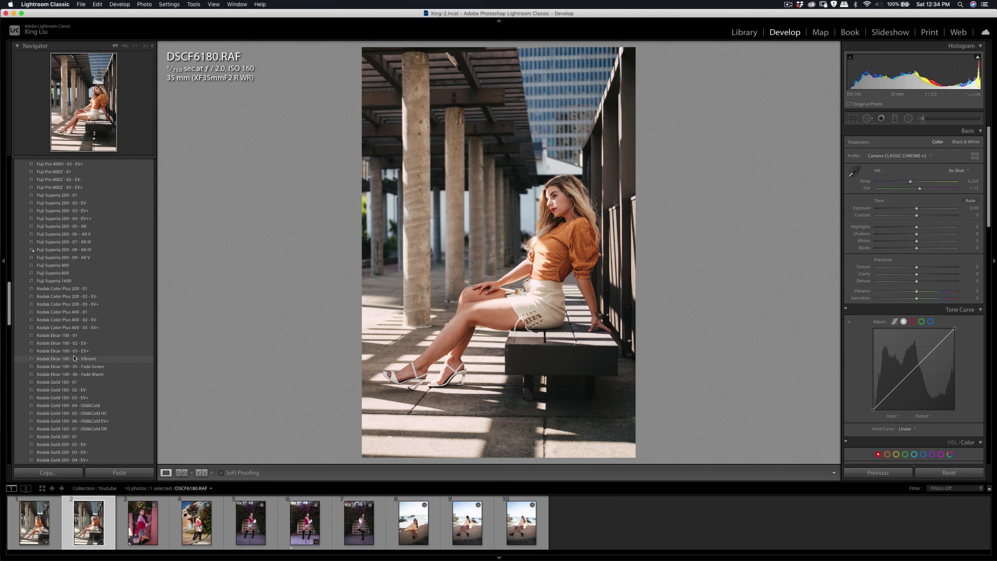
pyautogui.rightClick(73, 358)
pyautogui.click(94, 359)
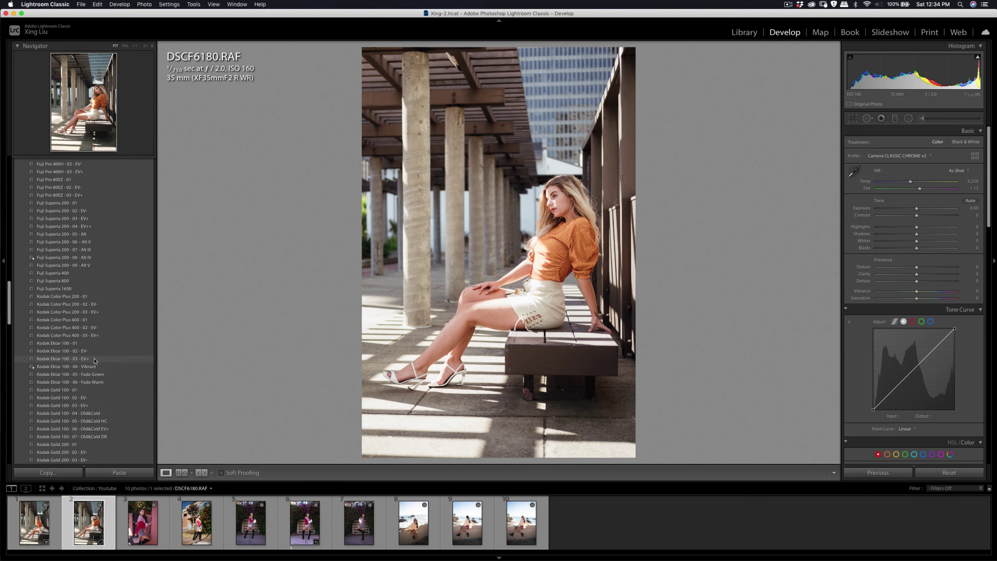
# Browse the Kodak Gold and Portra presets and add Kodak Portra 160C - 03 - EV+ to the favorites
pyautogui.scroll(-5, 87, 354)
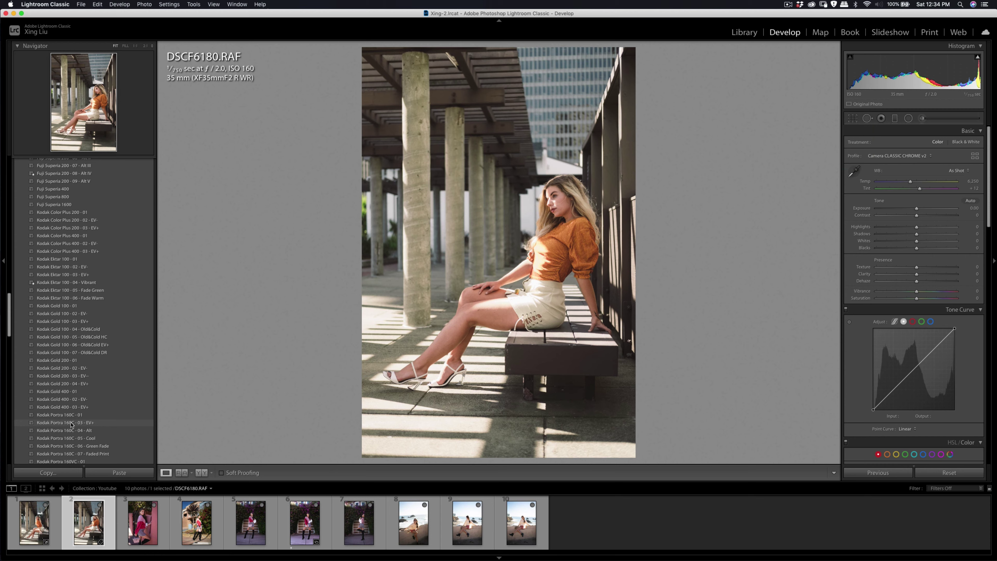
pyautogui.rightClick(72, 423)
pyautogui.click(80, 426)
# Preview the remaining Kodak Portra and Rollei Digibase presets, and look through the RNI FILMS 4 Vintage - PRO group
pyautogui.scroll(-5, 103, 417)
pyautogui.scroll(-2, 103, 417)
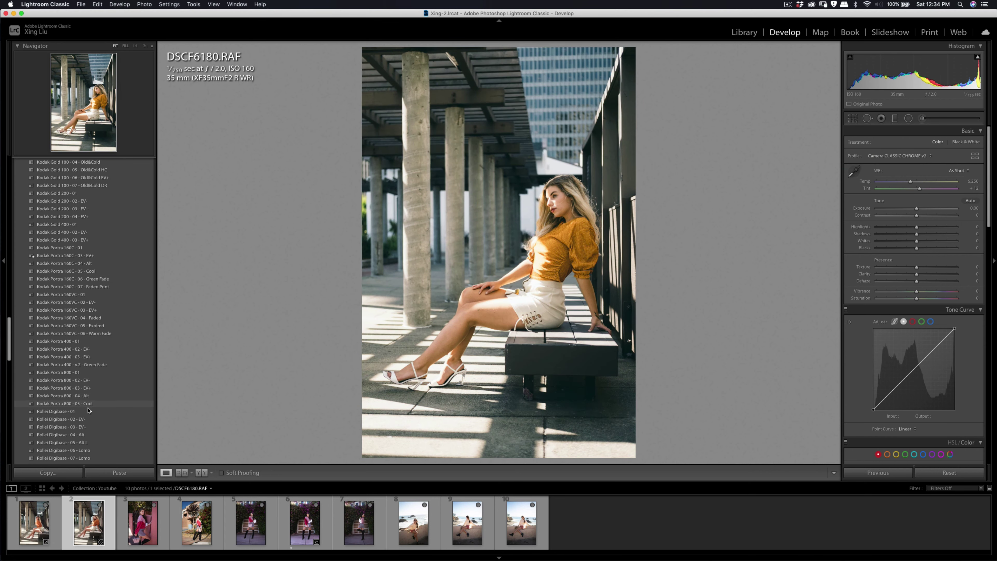
pyautogui.scroll(-1, 86, 415)
pyautogui.scroll(-5, 86, 416)
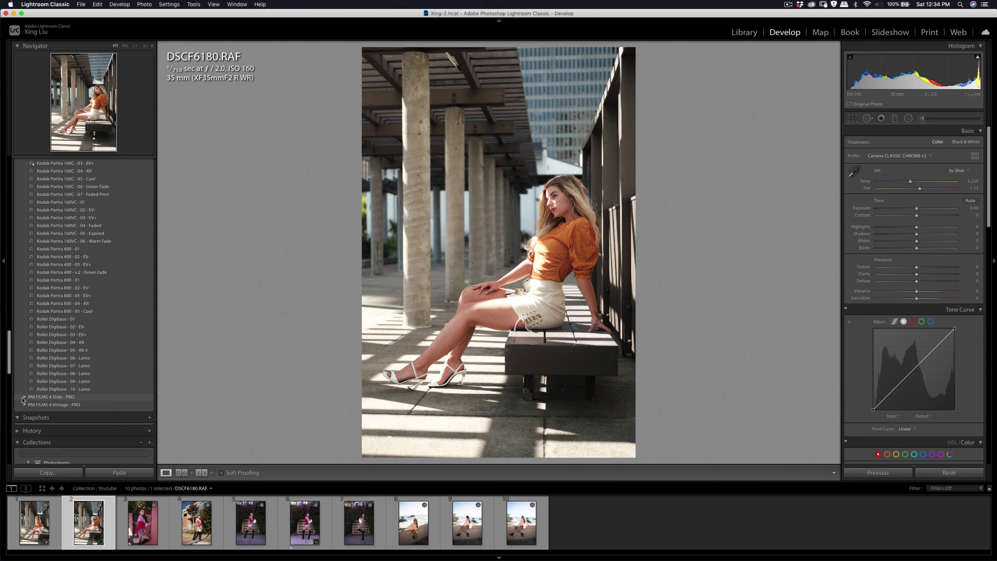
pyautogui.click(24, 404)
pyautogui.scroll(-3, 67, 374)
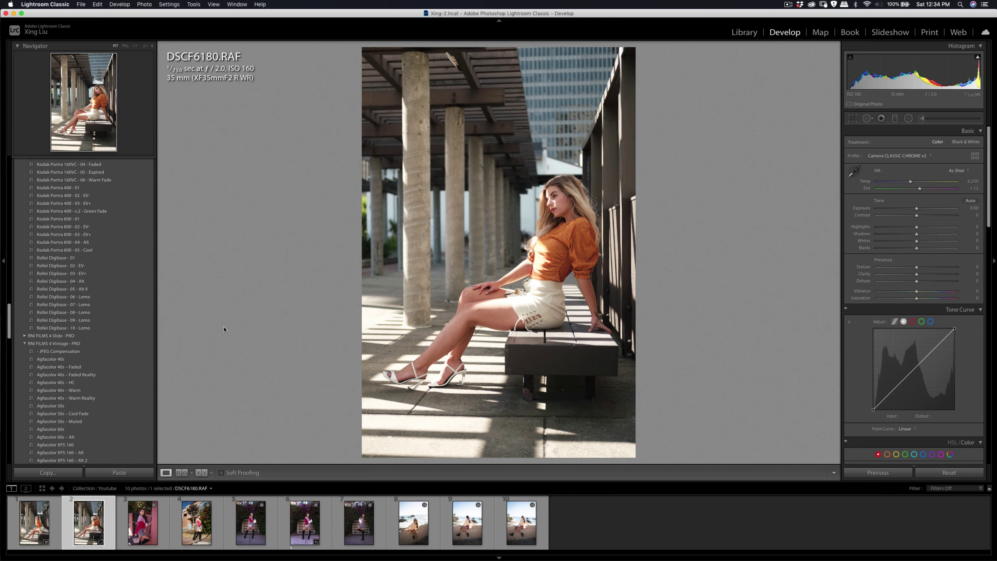
pyautogui.scroll(-10, 138, 299)
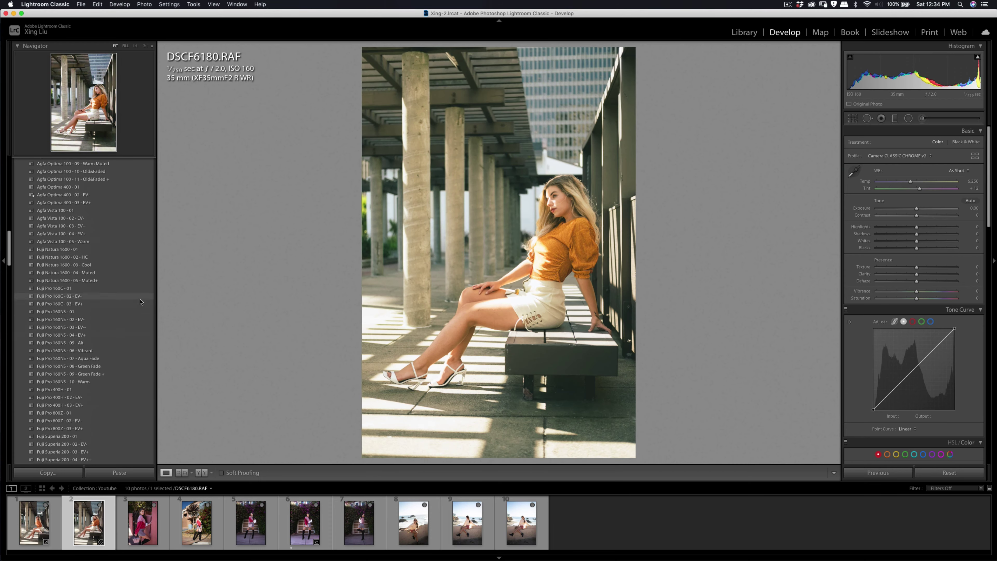
pyautogui.scroll(15, 141, 298)
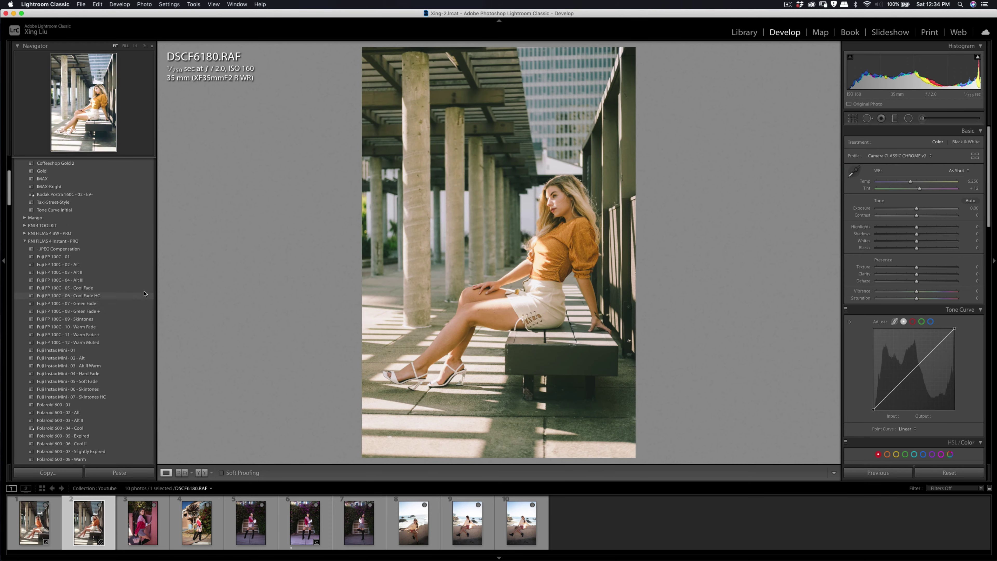
# Open The Fader plug-in and choose the Kodak Portra 160C - 02 - EV- preset from Favorites, keeping the photo unobstructed
pyautogui.click(81, 5)
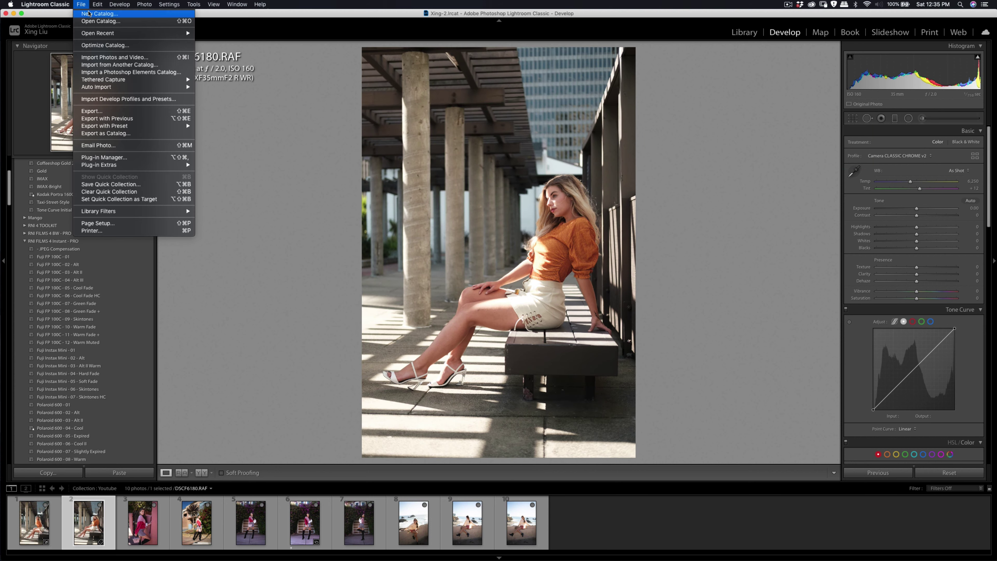
pyautogui.moveTo(150, 165)
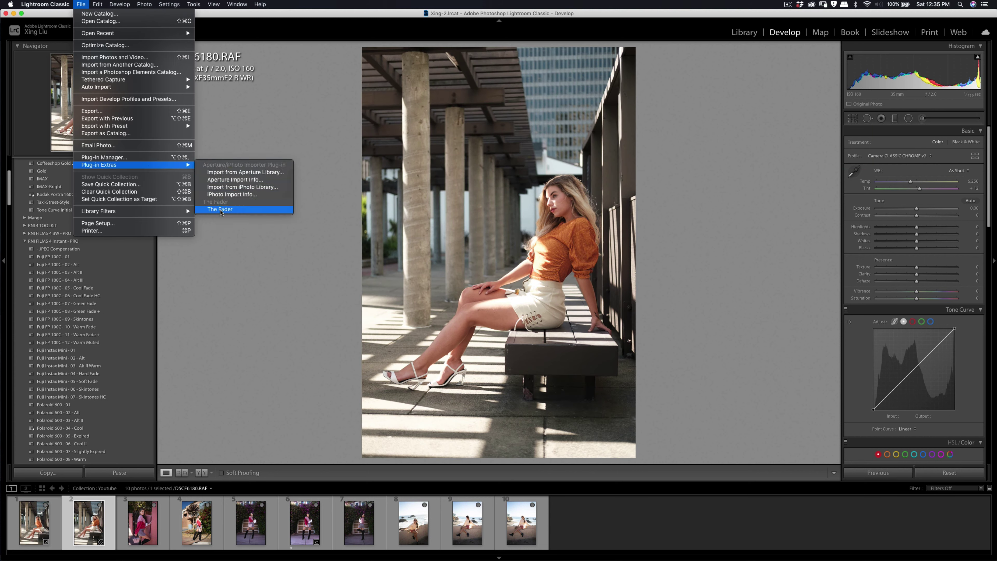
pyautogui.click(235, 210)
pyautogui.click(442, 162)
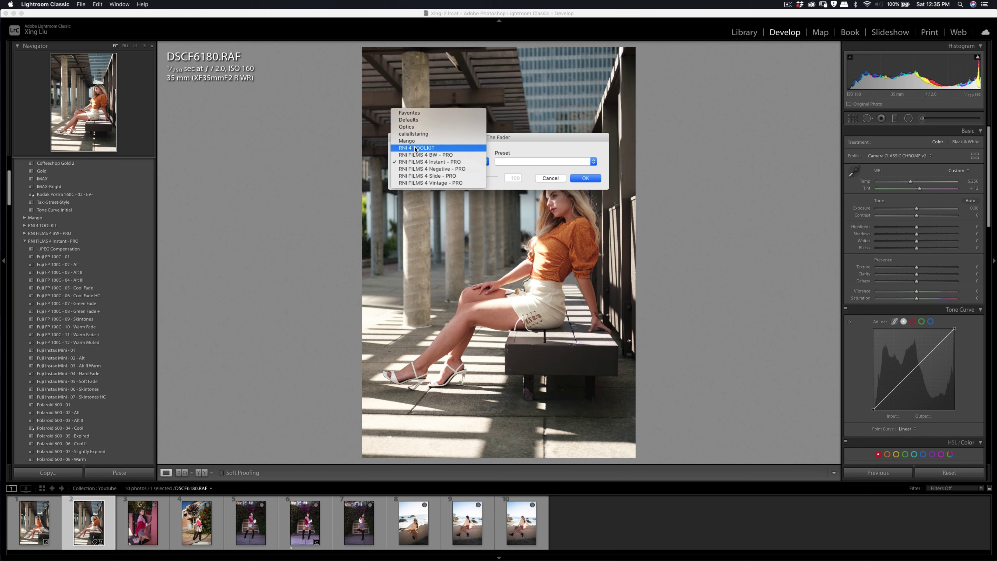
pyautogui.click(459, 136)
pyautogui.click(536, 162)
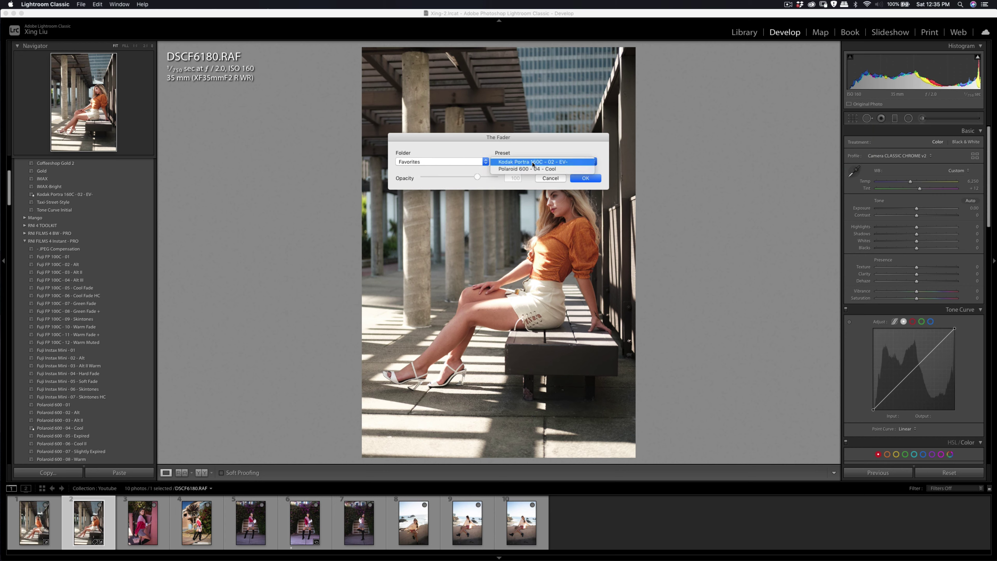
pyautogui.click(533, 163)
pyautogui.moveTo(520, 134); pyautogui.dragTo(728, 114)
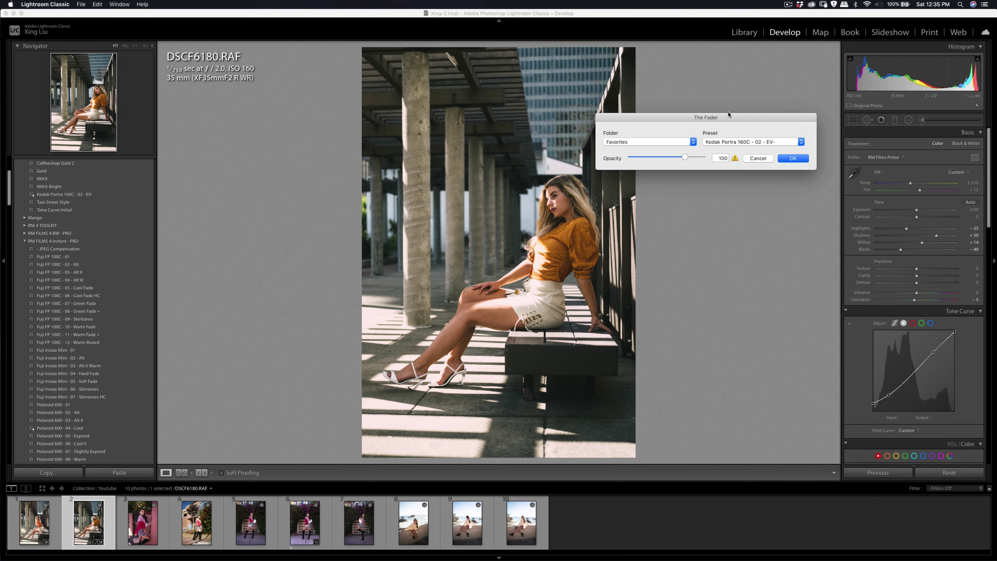
# Compare Polaroid 600 - 04 - Cool with Kodak Portra 160C - 02 - EV- in The Fader and settle on the Polaroid preset
pyautogui.click(739, 145)
pyautogui.click(739, 151)
pyautogui.moveTo(690, 118); pyautogui.dragTo(757, 118)
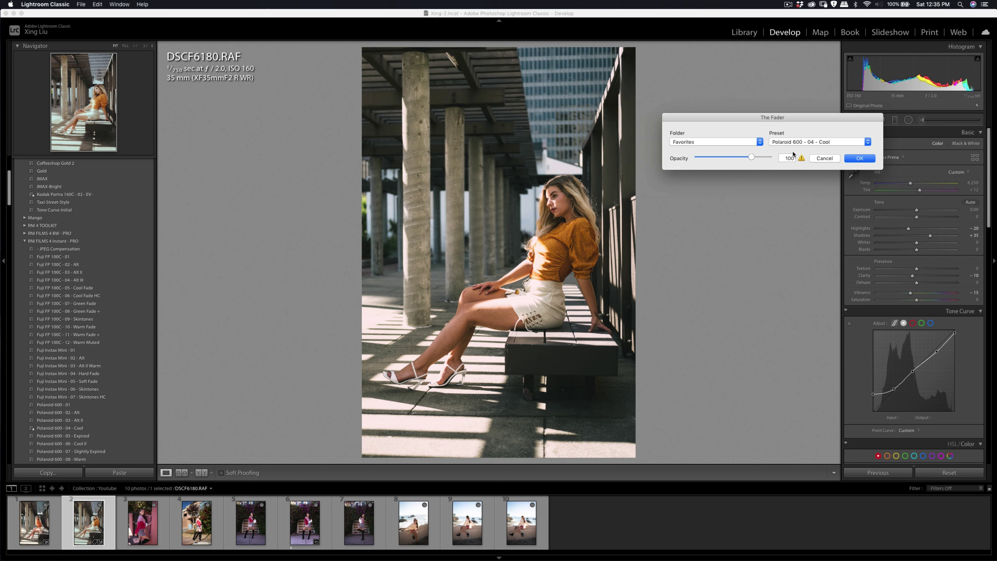
pyautogui.click(796, 144)
pyautogui.click(797, 142)
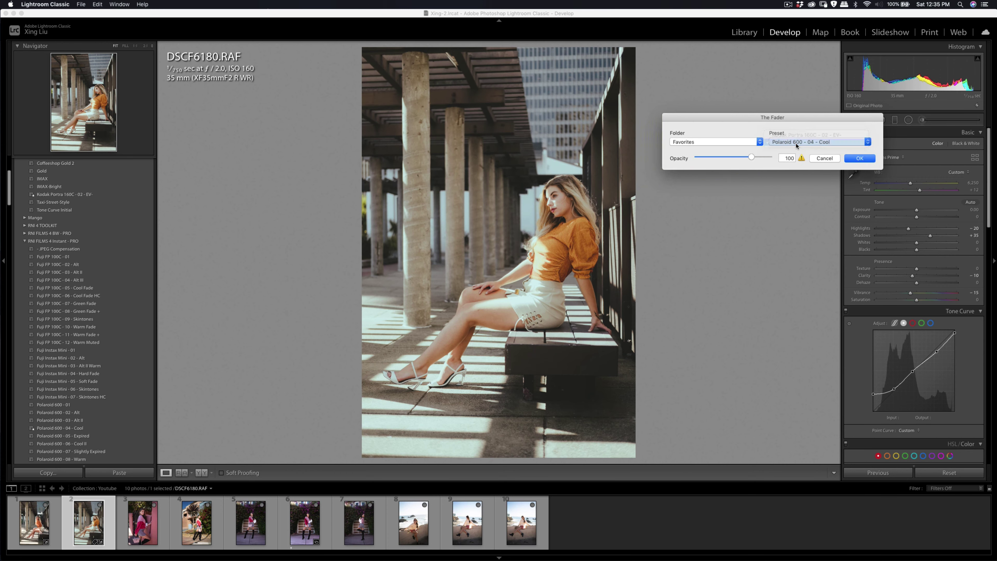
pyautogui.click(794, 144)
pyautogui.click(794, 136)
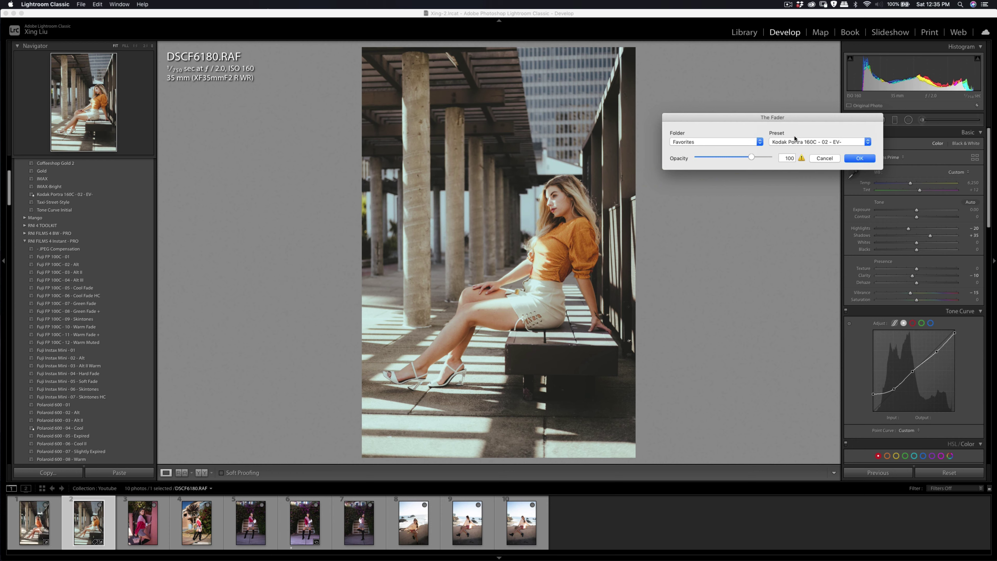
pyautogui.click(796, 145)
pyautogui.click(796, 146)
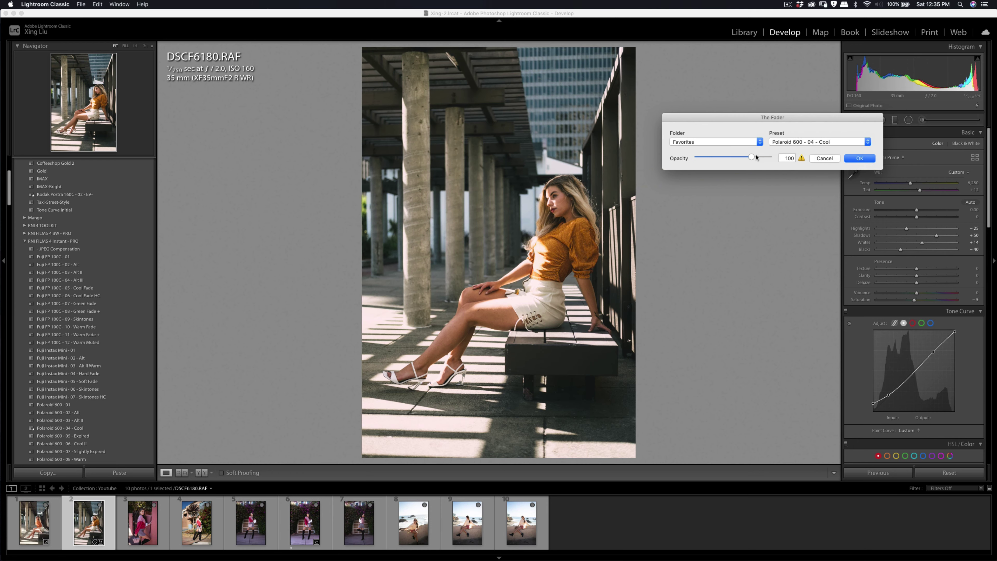
# Reduce the Polaroid 600 - 04 - Cool preset's opacity to slightly above 39 and apply it to the photo
pyautogui.moveTo(752, 157); pyautogui.dragTo(730, 159)
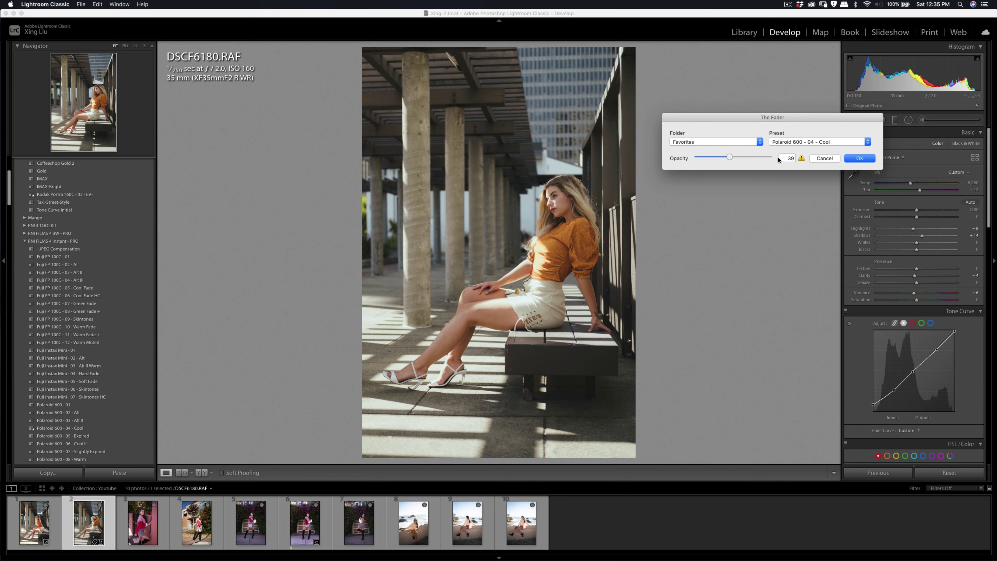
pyautogui.moveTo(733, 158); pyautogui.dragTo(735, 158)
pyautogui.click(859, 159)
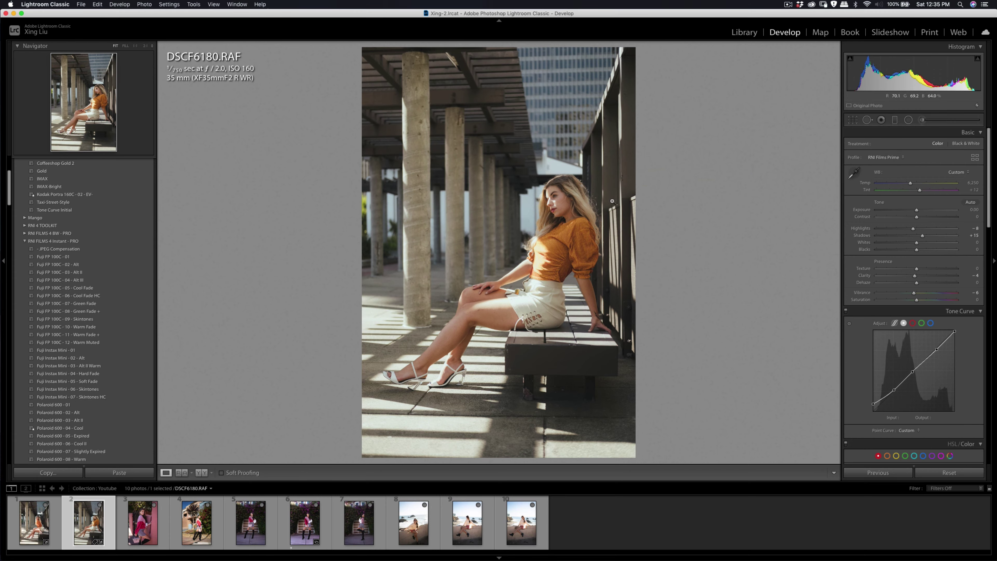
# Set Exposure to +0.10, Contrast to +13 and Highlights to −28 after checking the woman's face up close
pyautogui.click(562, 197)
pyautogui.click(562, 197)
pyautogui.moveTo(917, 218); pyautogui.dragTo(906, 230)
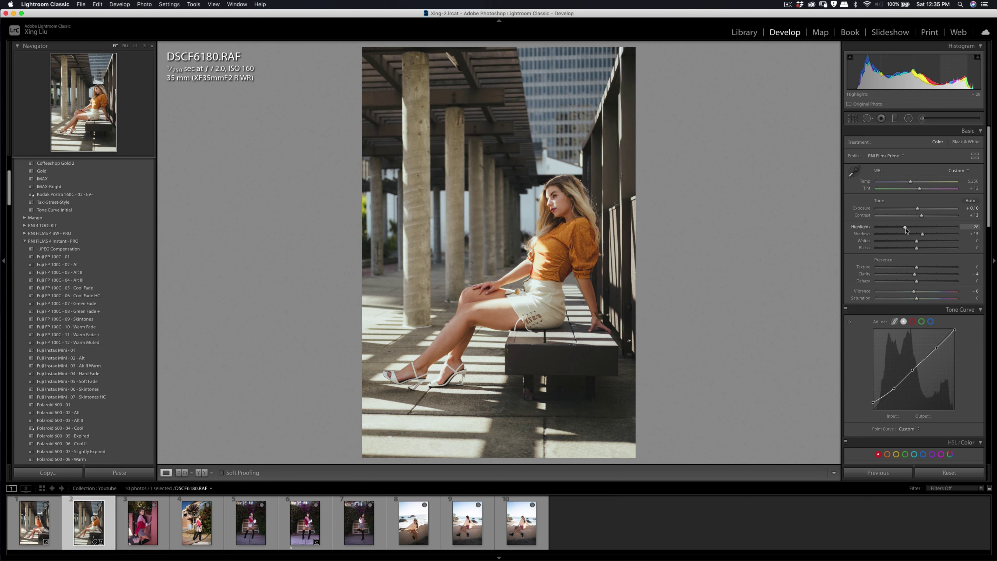
# Heal the small blemish on the woman's front leg near the knee with Spot Removal
pyautogui.press('q')
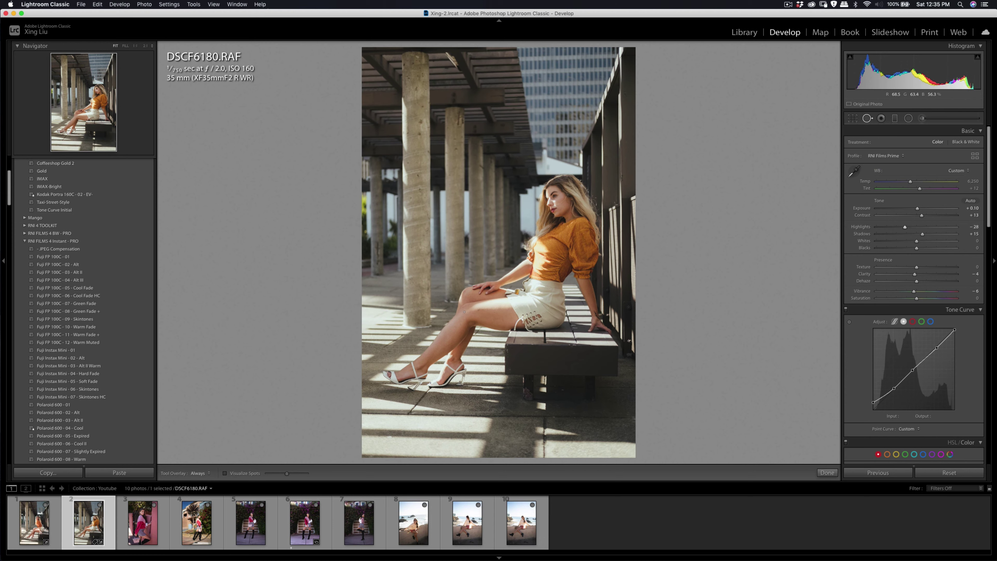
pyautogui.click(479, 311)
pyautogui.press('q')
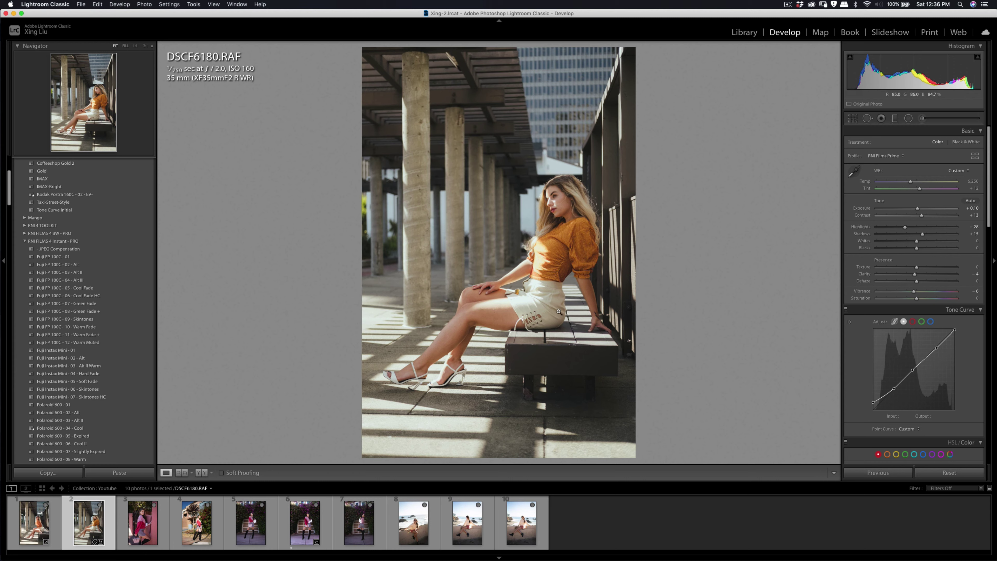
# Brush the woman's front leg with the Soften Skin (Lite) adjustment at brush size 2.0, hiding the edit pins
pyautogui.press('k')
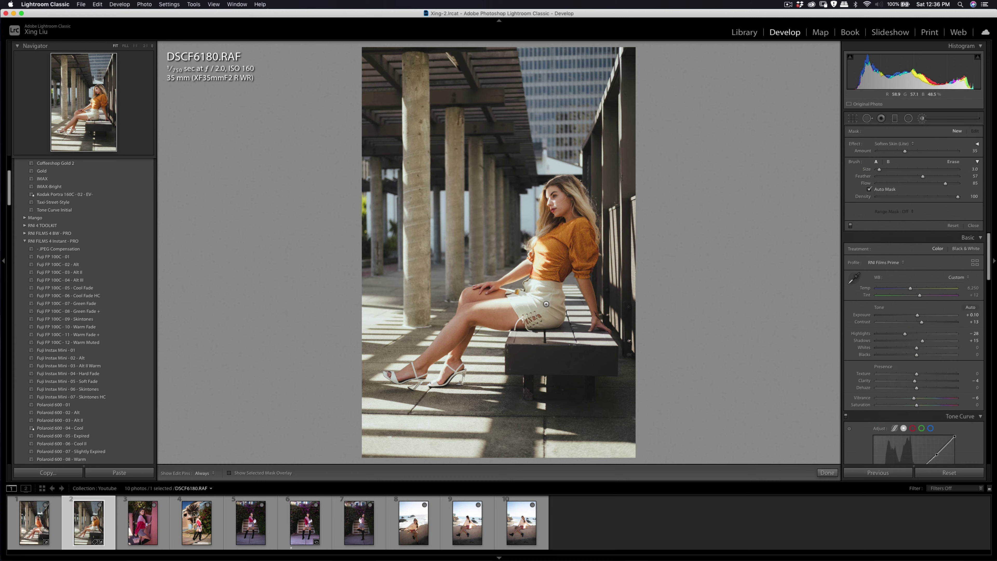
pyautogui.press('h')
pyautogui.press('h')
pyautogui.press('h')
pyautogui.press('[')
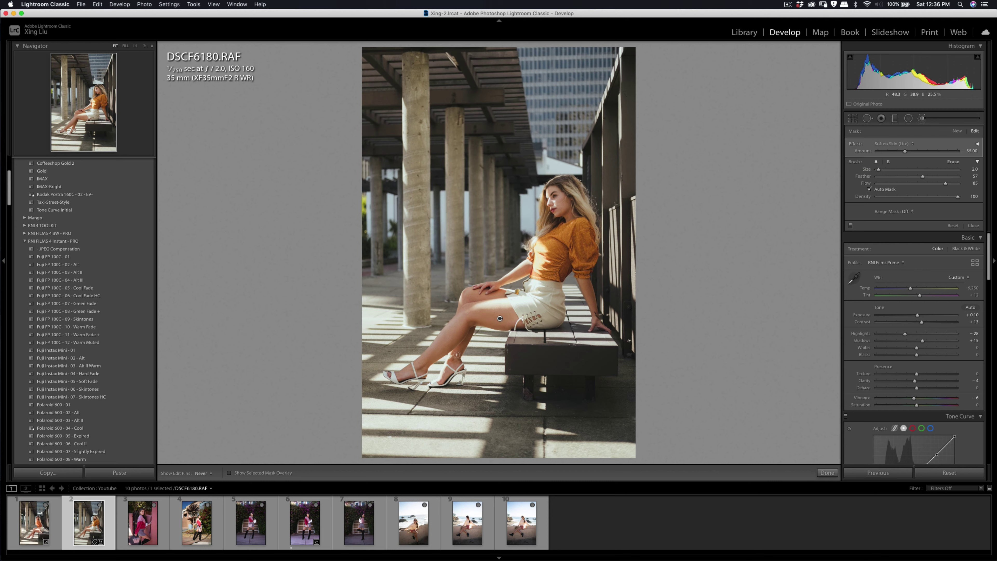
pyautogui.press('h')
pyautogui.press('q')
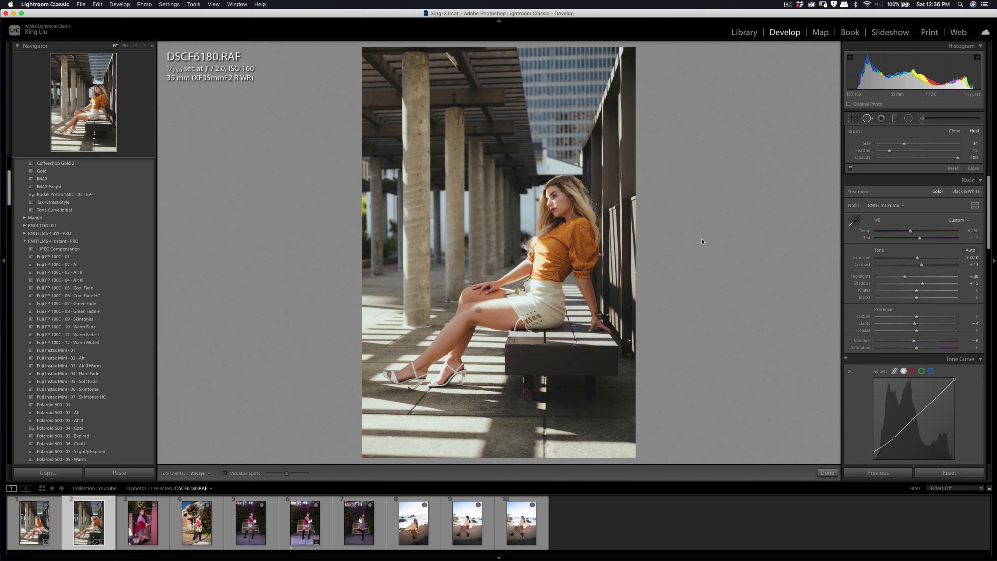
pyautogui.press('q')
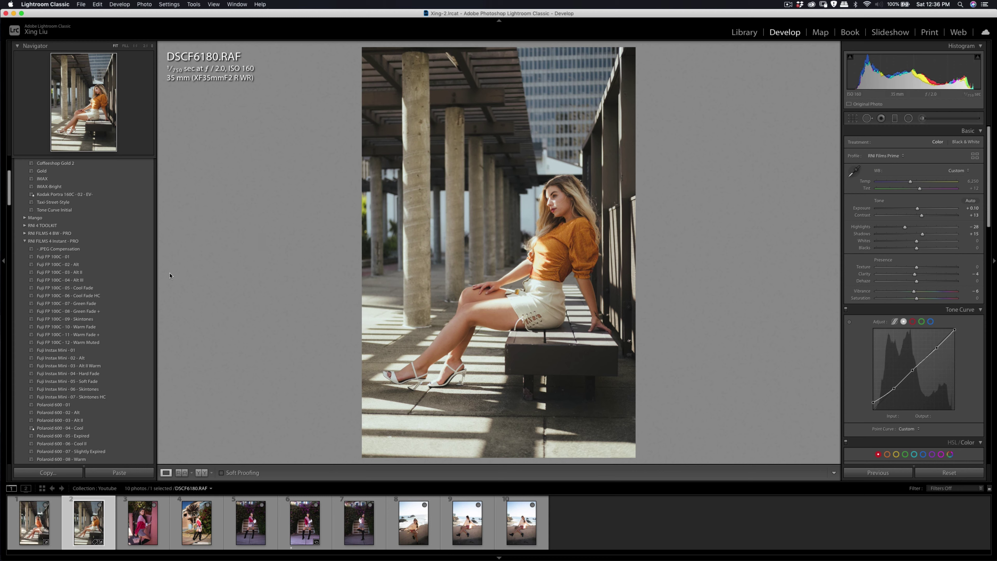
# Load the Grain 400 Large preset from the RNI 4 TOOLKIT folder in The Fader plug-in
pyautogui.scroll(3, 59, 292)
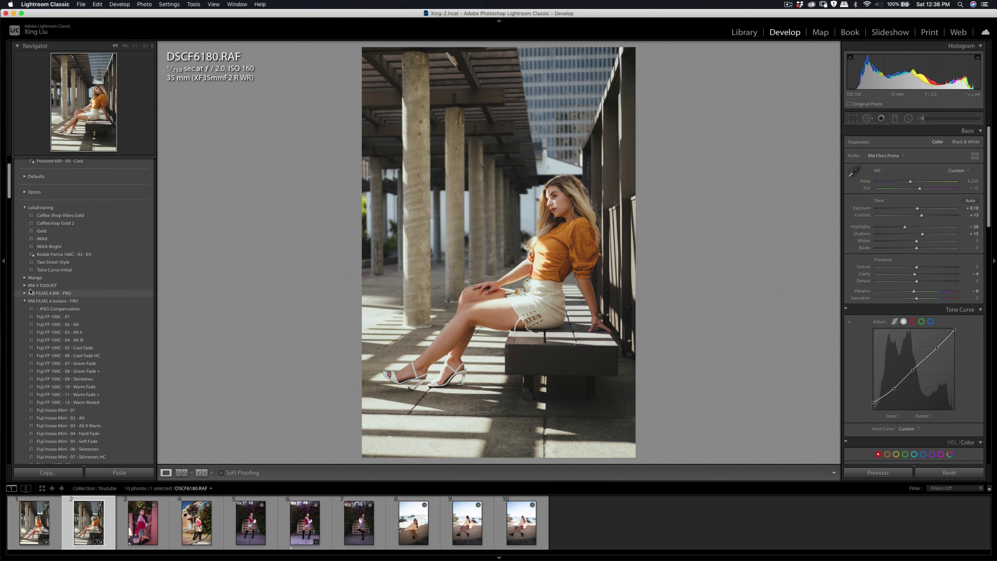
pyautogui.click(29, 286)
pyautogui.scroll(-3, 132, 317)
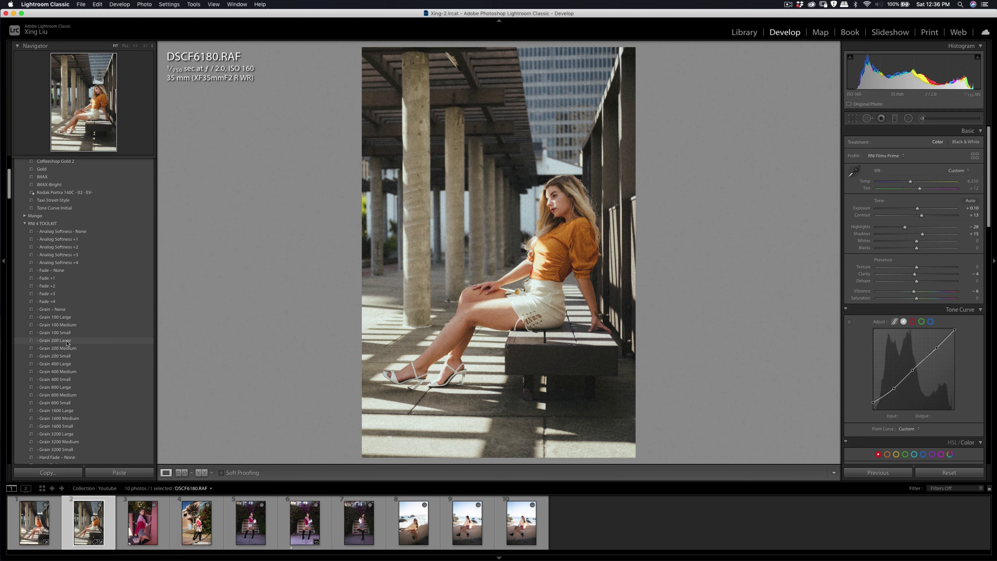
pyautogui.click(83, 4)
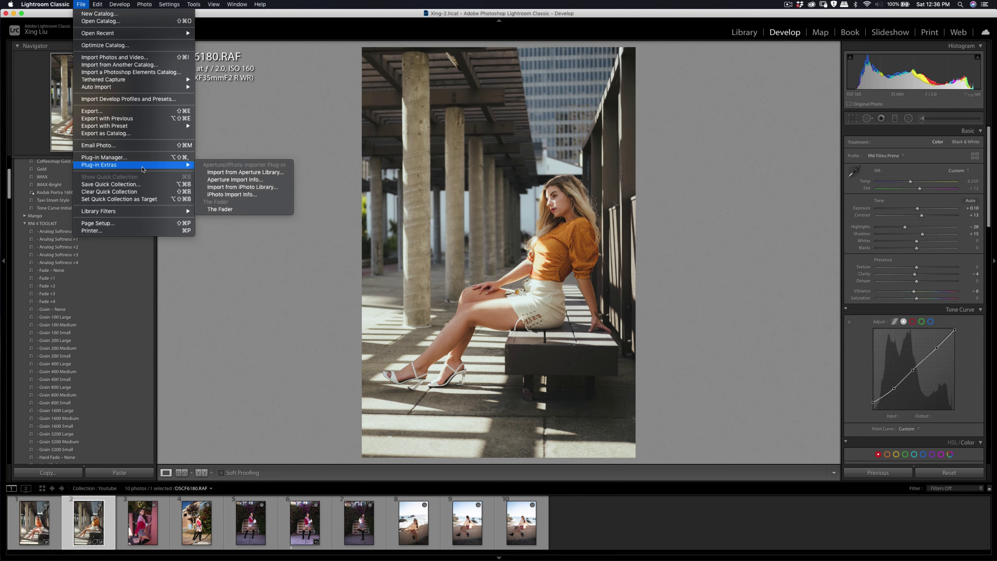
pyautogui.moveTo(177, 164)
pyautogui.click(220, 212)
pyautogui.click(486, 163)
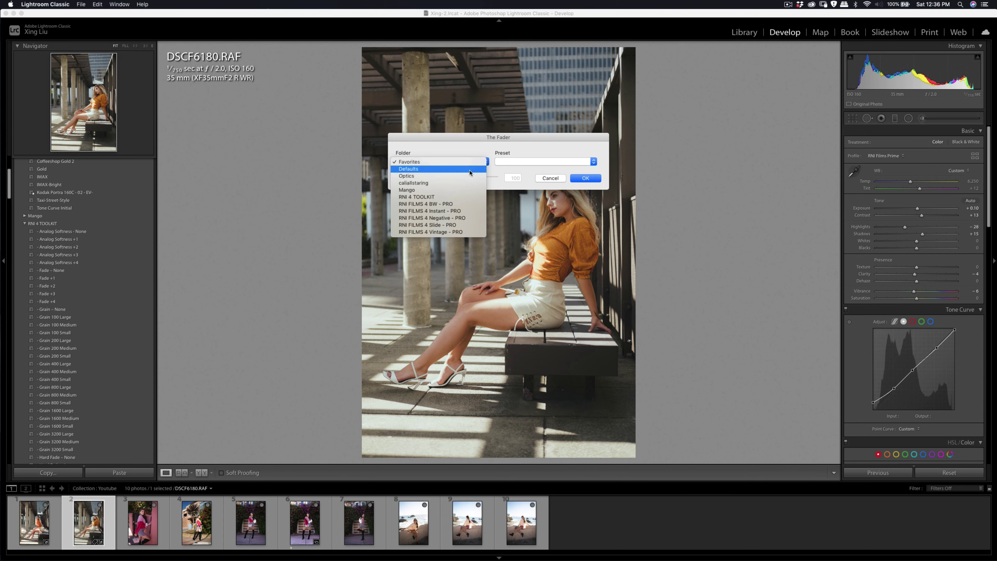
pyautogui.click(464, 192)
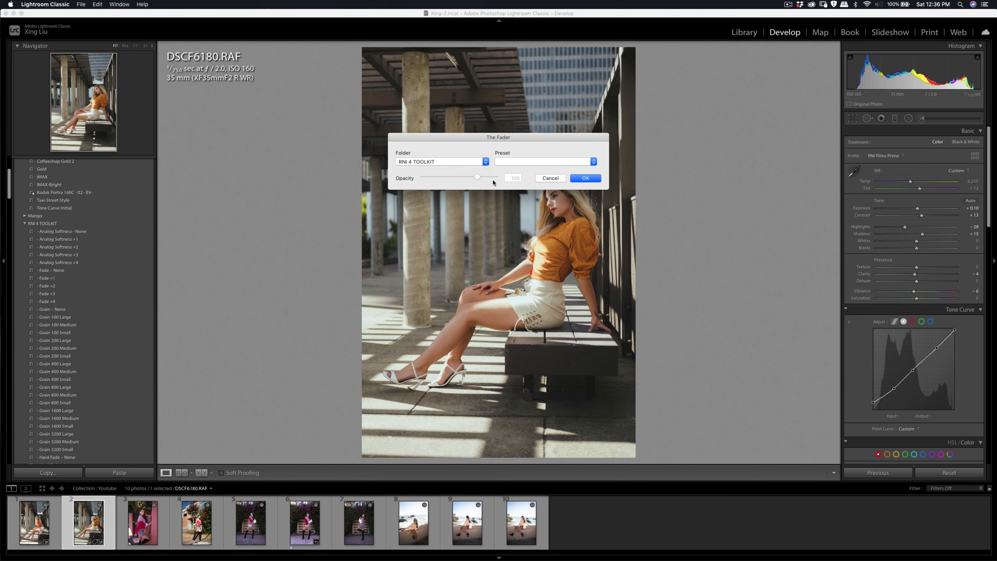
pyautogui.click(544, 162)
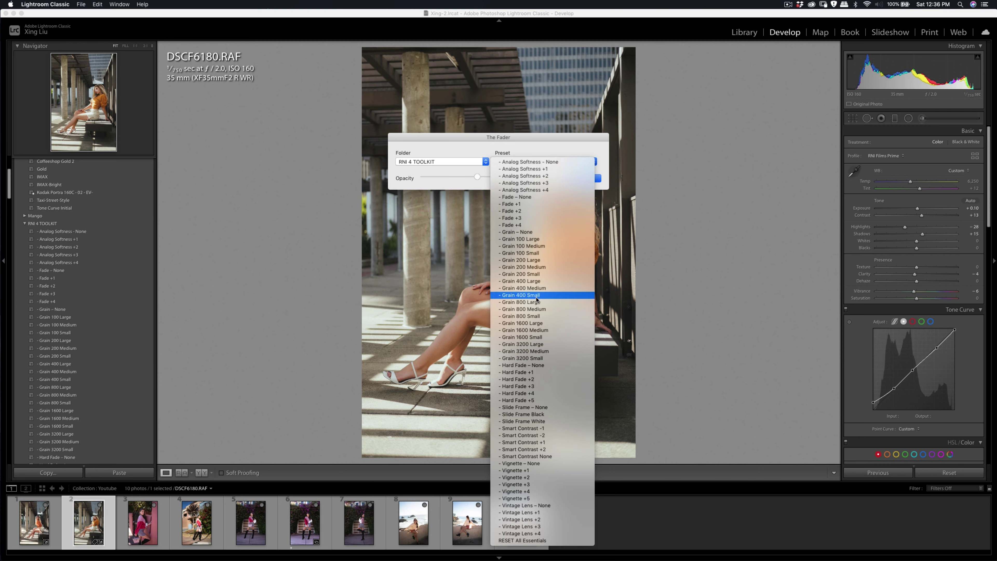
pyautogui.click(539, 281)
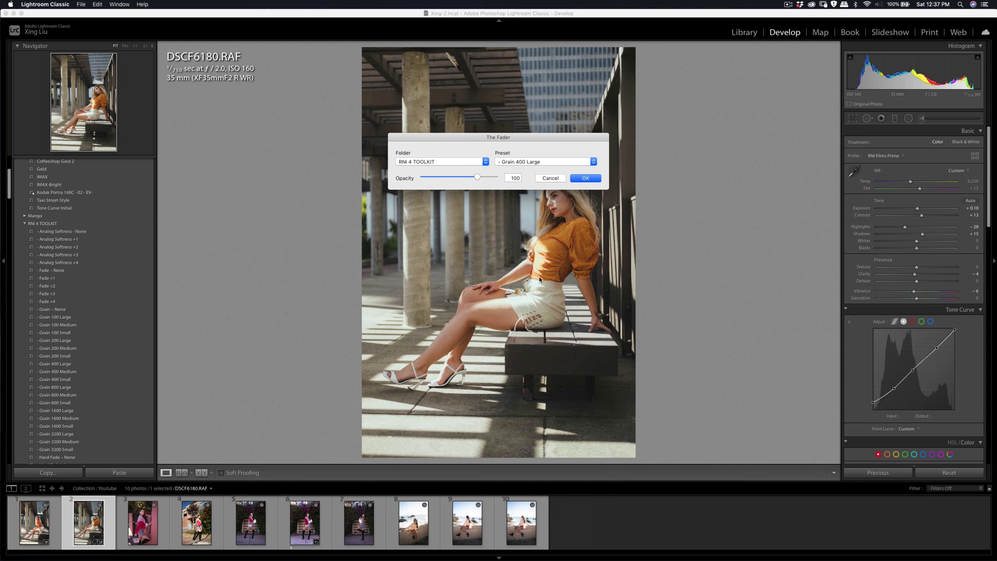
# Apply the Grain 400 Large preset at reduced opacity and set Contrast to +26
pyautogui.moveTo(501, 141); pyautogui.dragTo(743, 134)
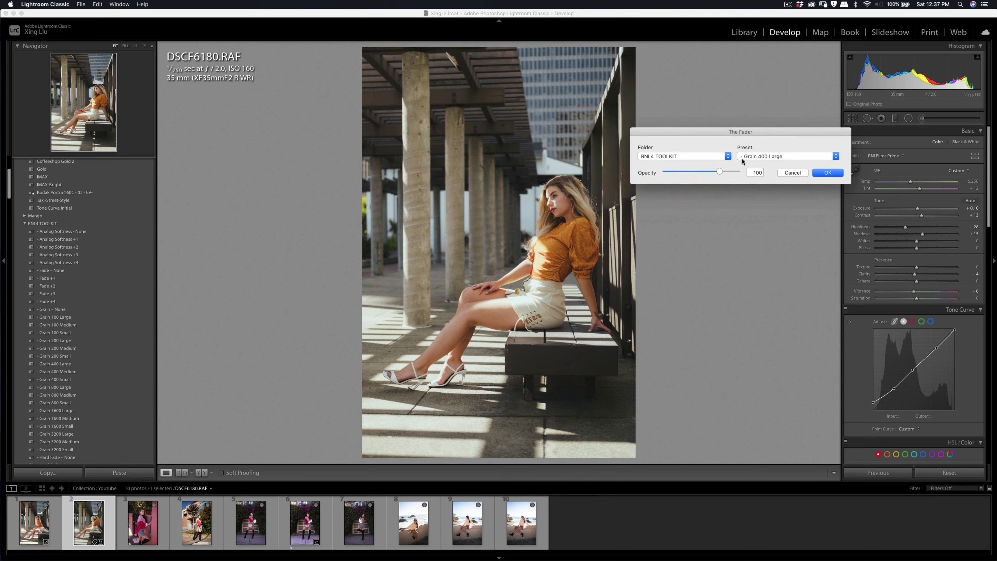
pyautogui.moveTo(720, 171); pyautogui.dragTo(709, 174)
pyautogui.click(828, 173)
pyautogui.moveTo(922, 217); pyautogui.dragTo(930, 219)
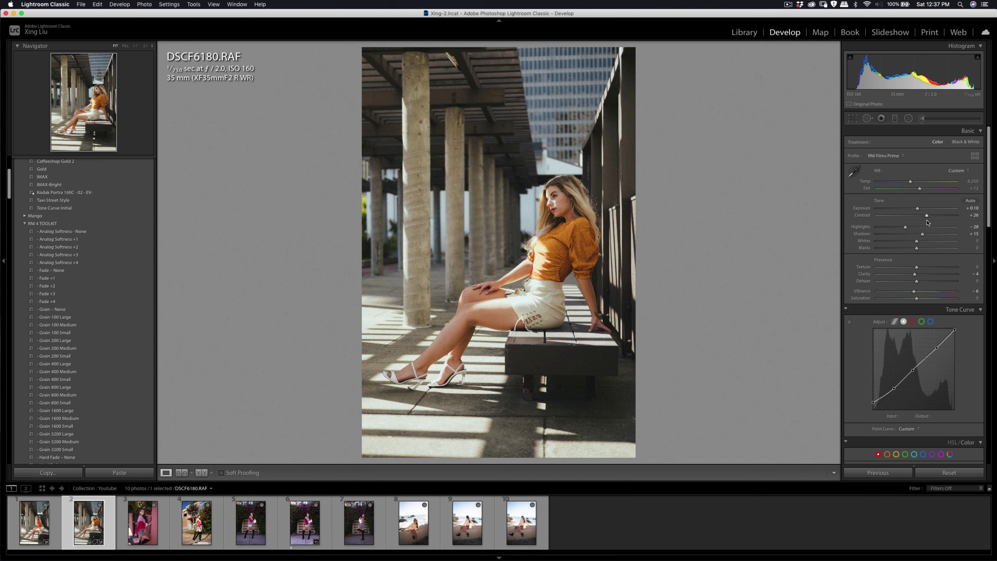
# Crop the photo to the 4 x 5 / 8 x 10 aspect, framed tighter around the seated woman and slightly straightened
pyautogui.press('r')
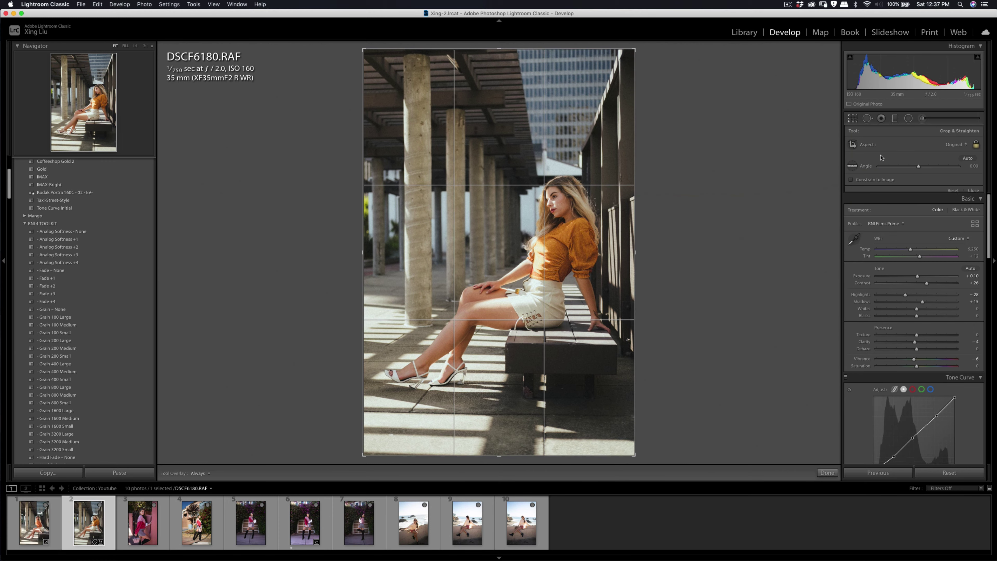
pyautogui.click(949, 149)
pyautogui.click(942, 165)
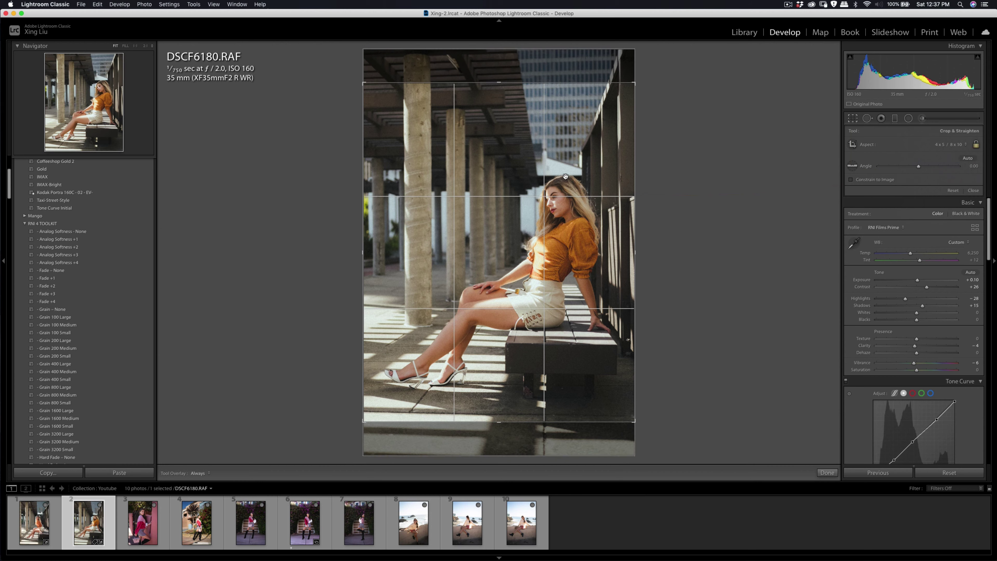
pyautogui.moveTo(568, 173); pyautogui.dragTo(568, 154)
pyautogui.moveTo(634, 82); pyautogui.dragTo(618, 104)
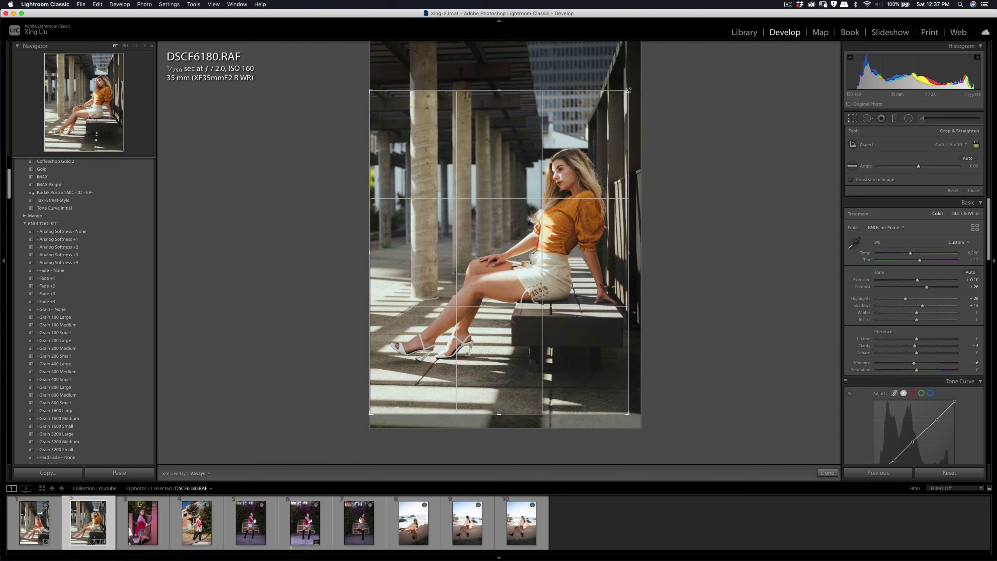
pyautogui.moveTo(597, 141); pyautogui.dragTo(585, 153)
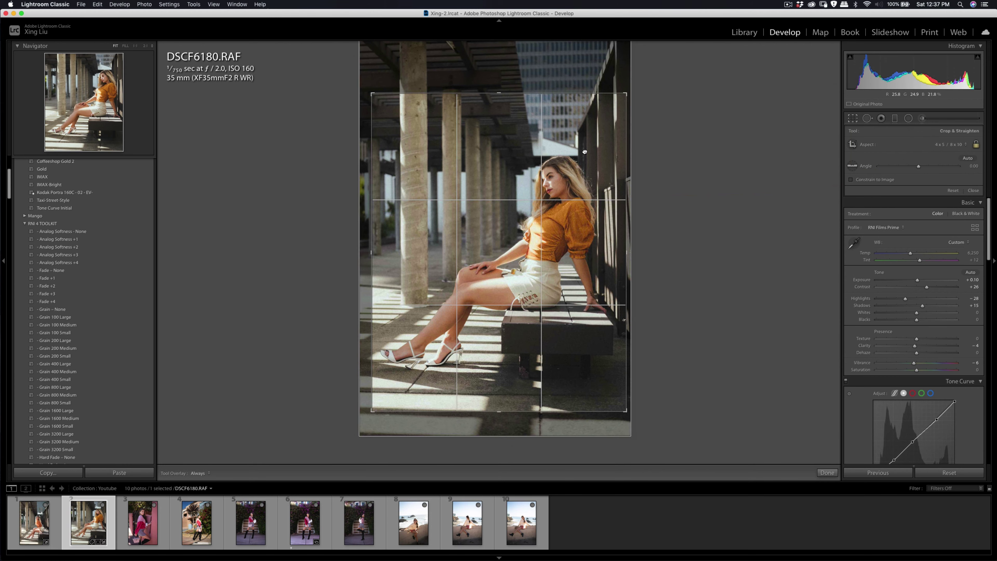
pyautogui.moveTo(618, 102); pyautogui.dragTo(604, 104)
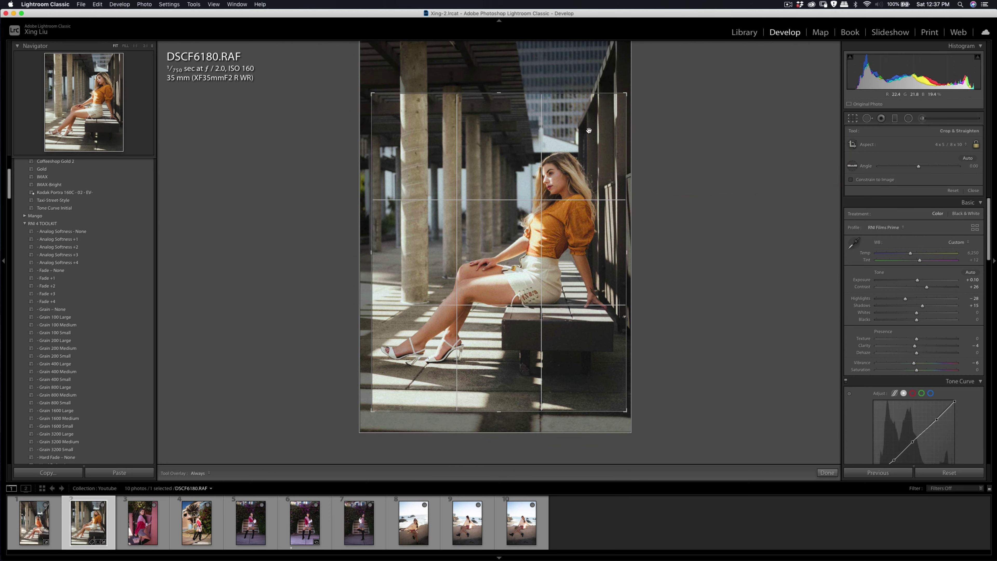
pyautogui.press('Return')
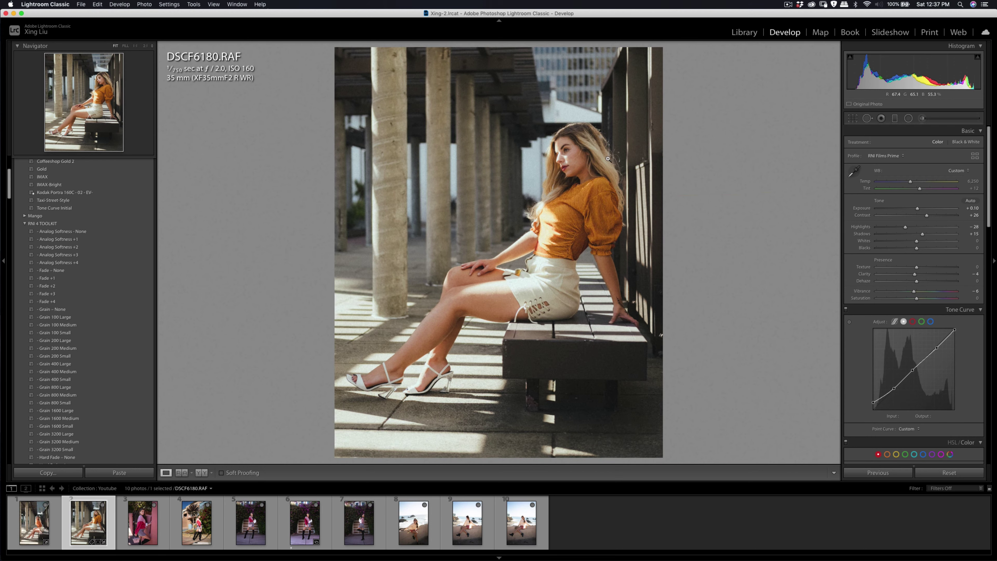
pyautogui.press('r')
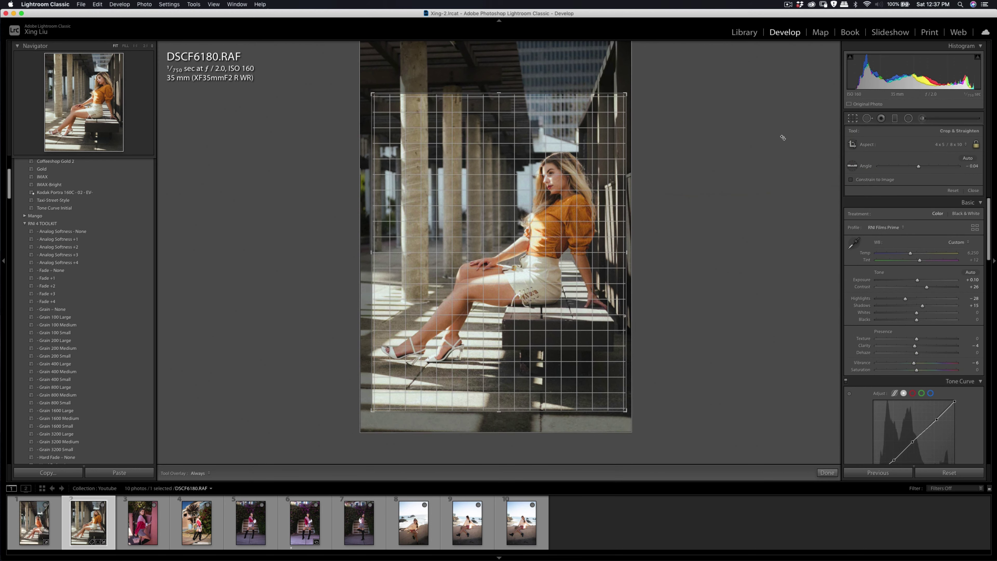
pyautogui.press('Return')
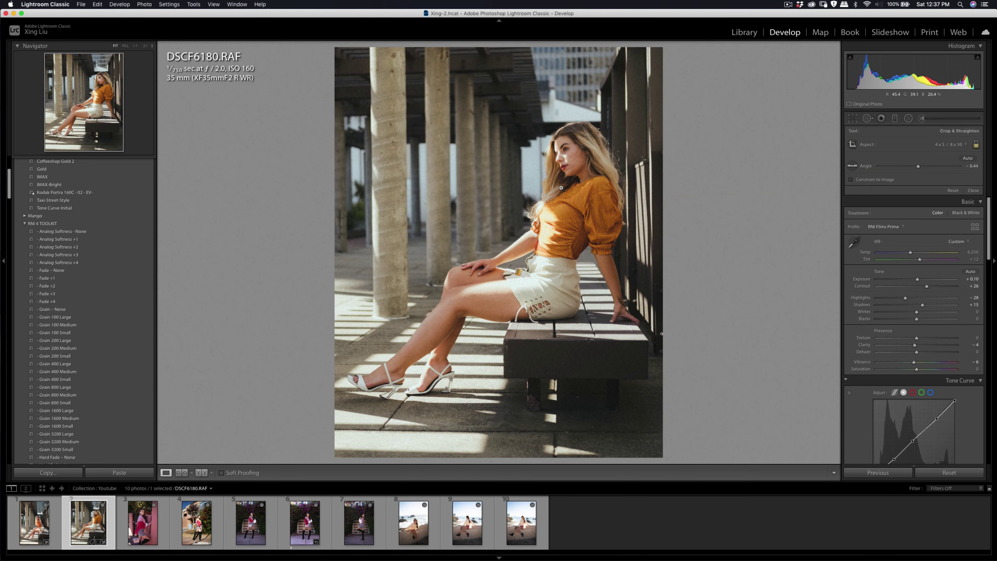
# Check the grain up close on the woman's face and the pillar, and export the photo under a unique file name
pyautogui.click(575, 178)
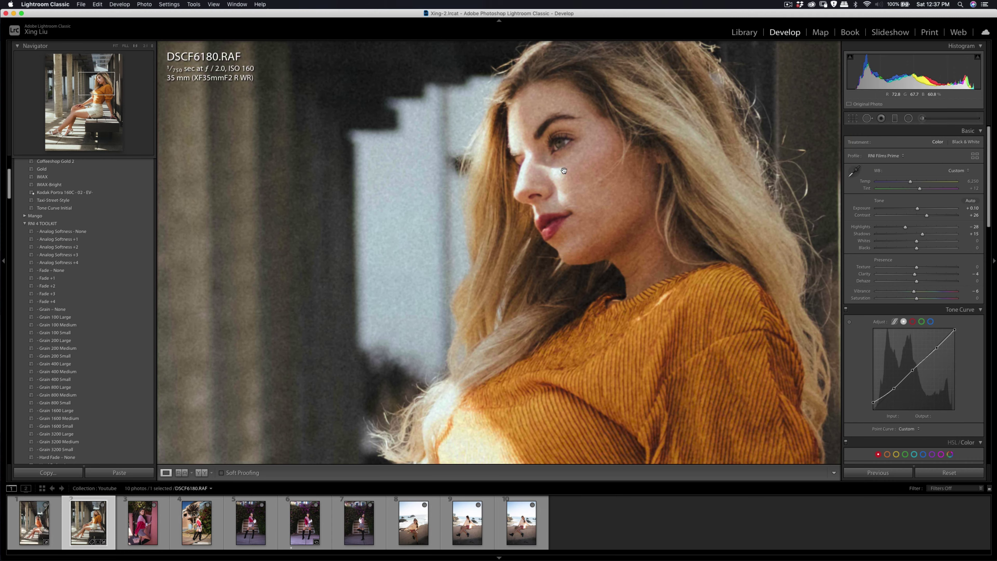
pyautogui.click(504, 185)
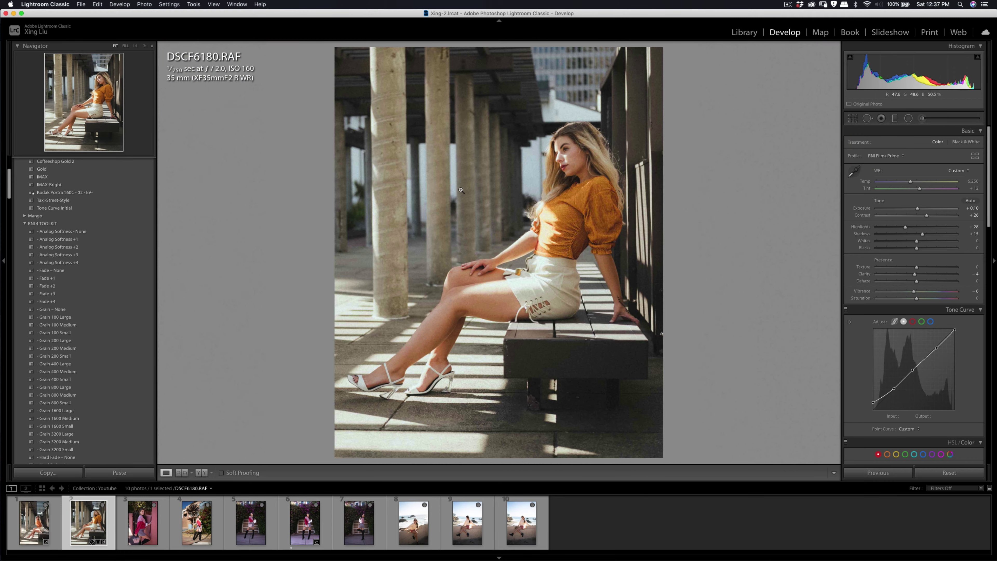
pyautogui.click(403, 265)
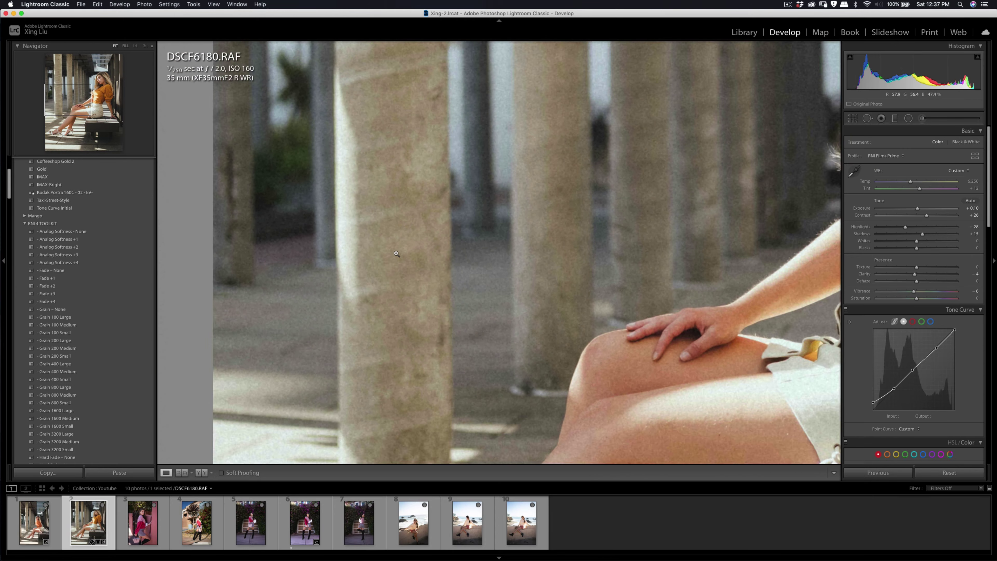
pyautogui.click(397, 253)
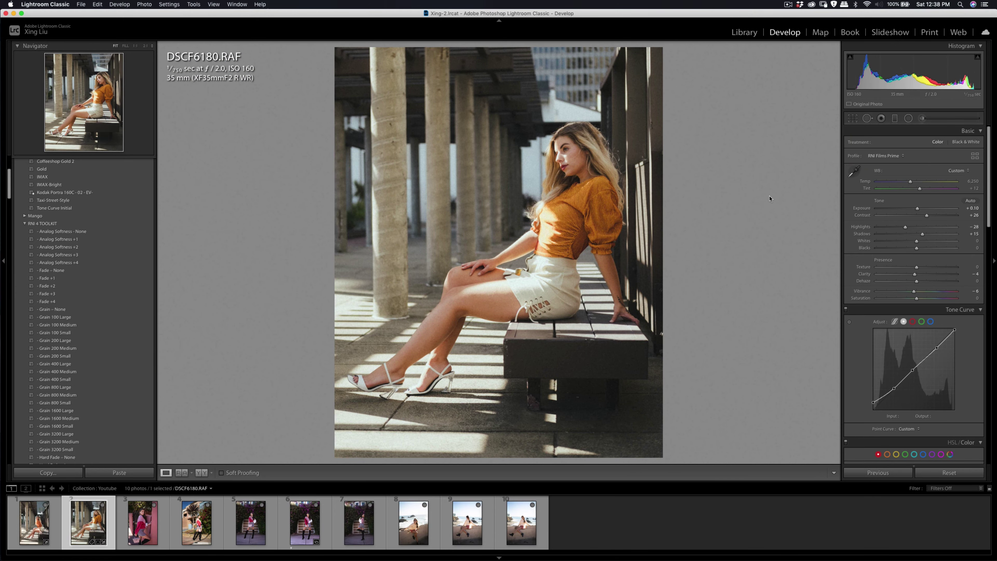
pyautogui.press('super+shift+e')
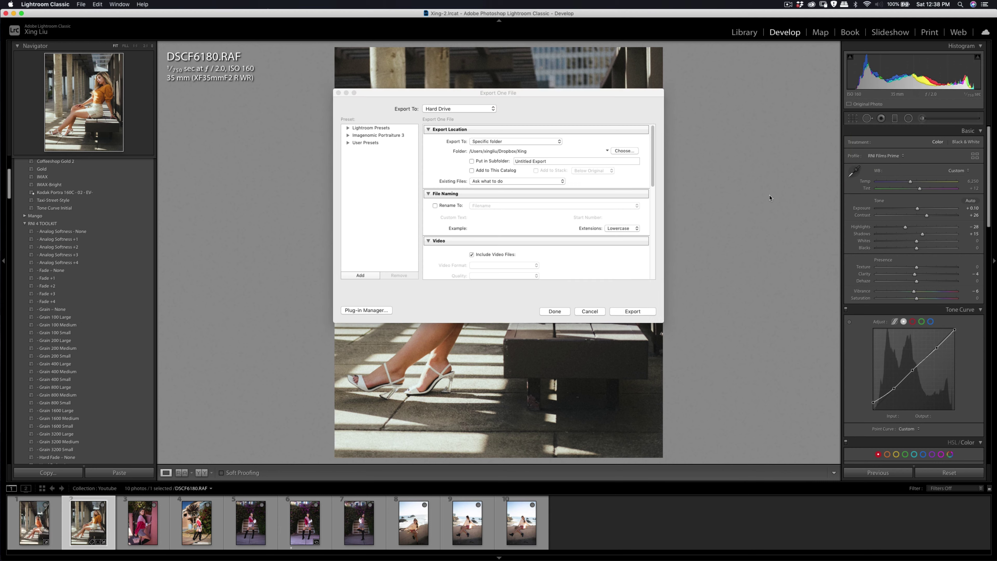
pyautogui.click(632, 314)
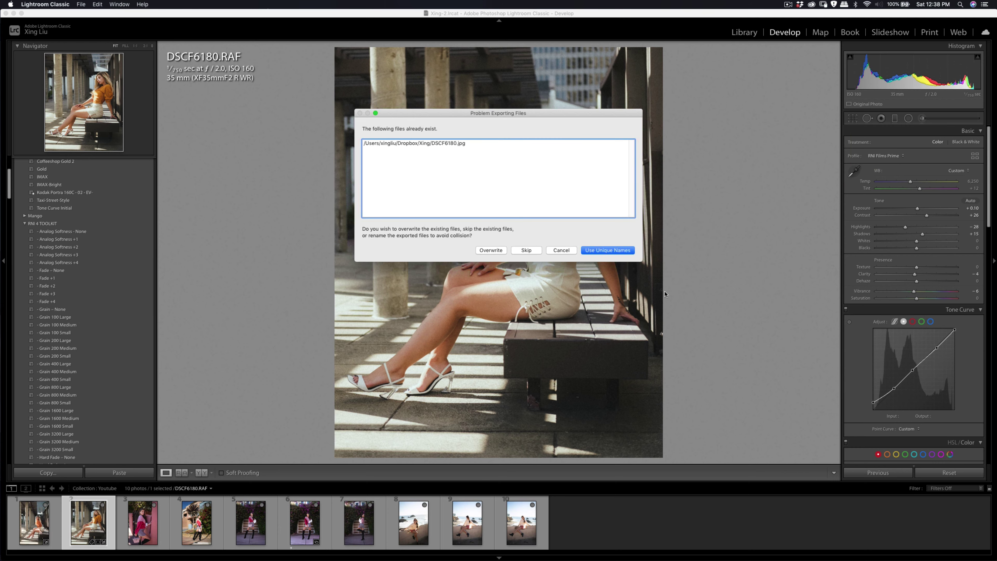
pyautogui.click(597, 251)
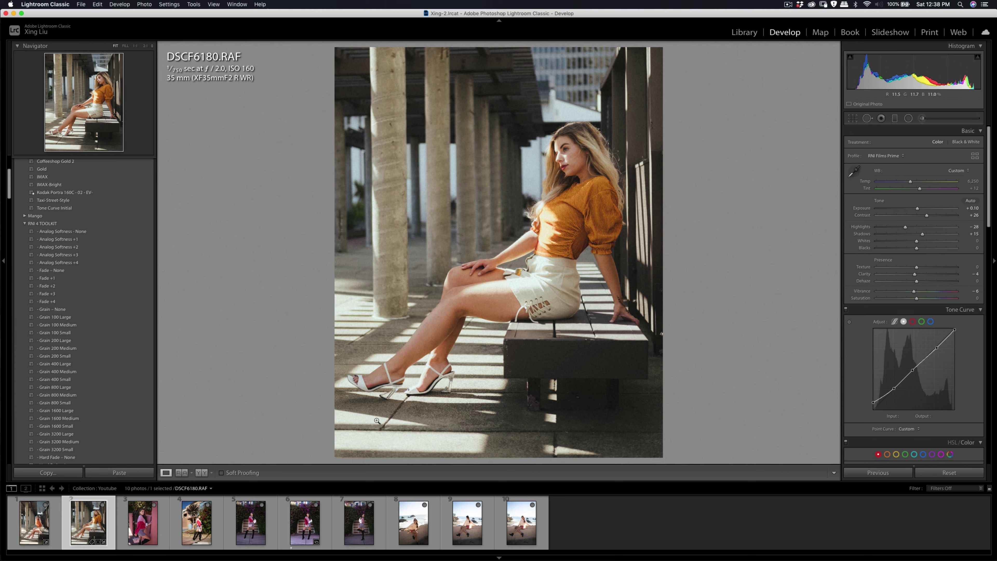
# Copy the develop settings of DSCF6180.RAF, excluding spot removal, local adjustments and crop, and paste them onto DSCF6158.RAF
pyautogui.click(48, 473)
pyautogui.click(624, 278)
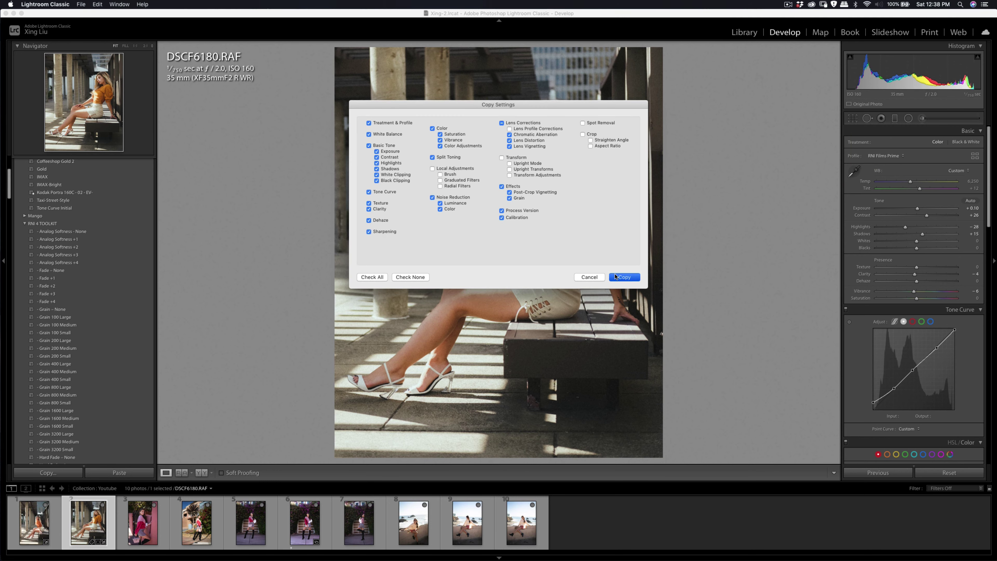
pyautogui.click(30, 517)
pyautogui.click(107, 474)
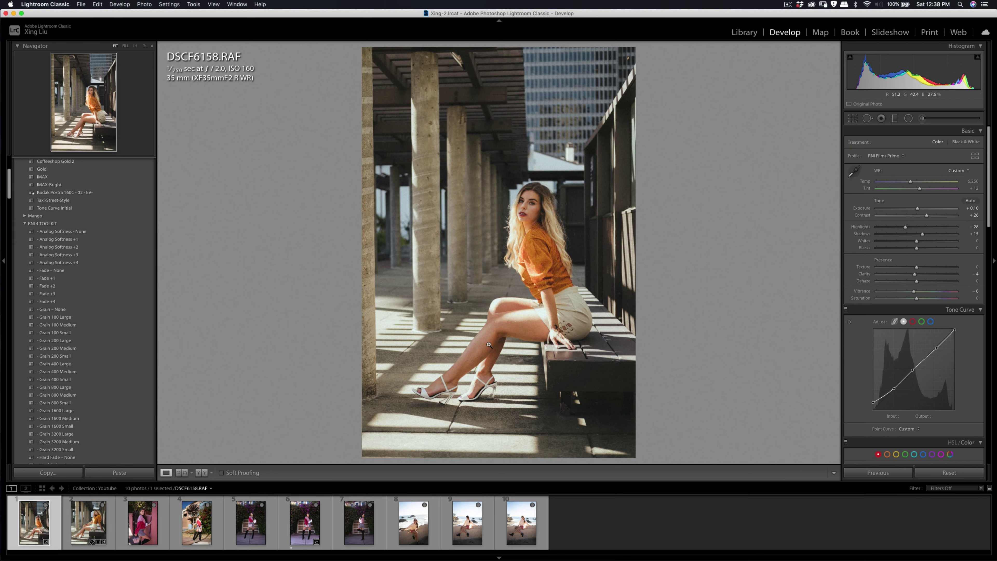
# Heal the blemish on the woman's front thigh just above the knee with Spot Removal
pyautogui.click(513, 326)
pyautogui.press('q')
pyautogui.click(520, 316)
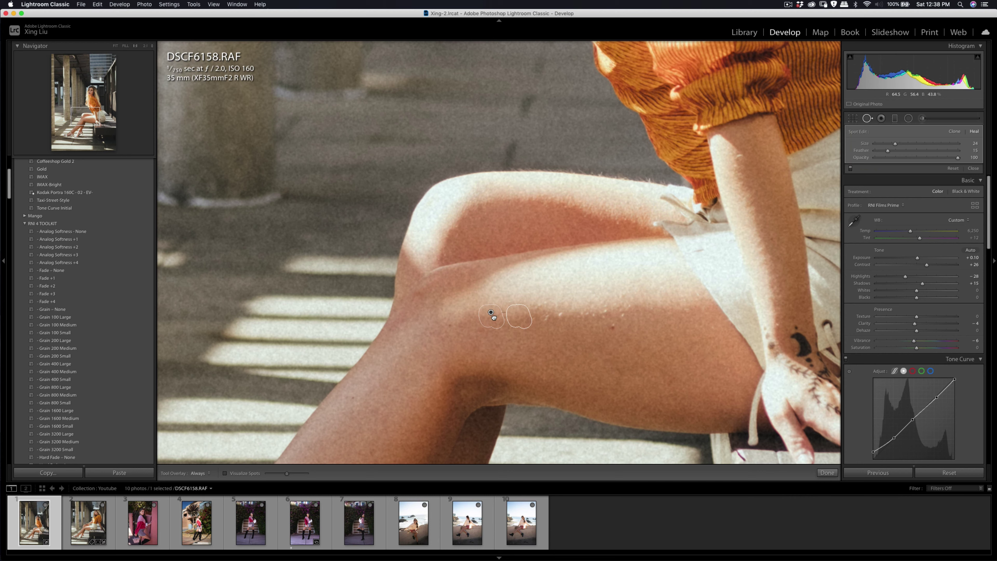
pyautogui.moveTo(491, 314); pyautogui.dragTo(497, 323)
pyautogui.press('q')
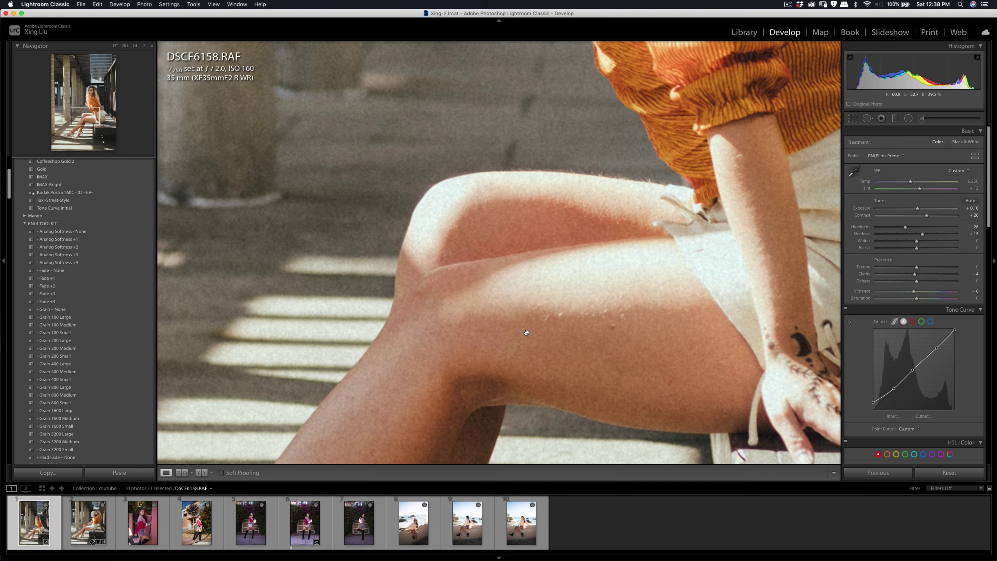
pyautogui.press('k')
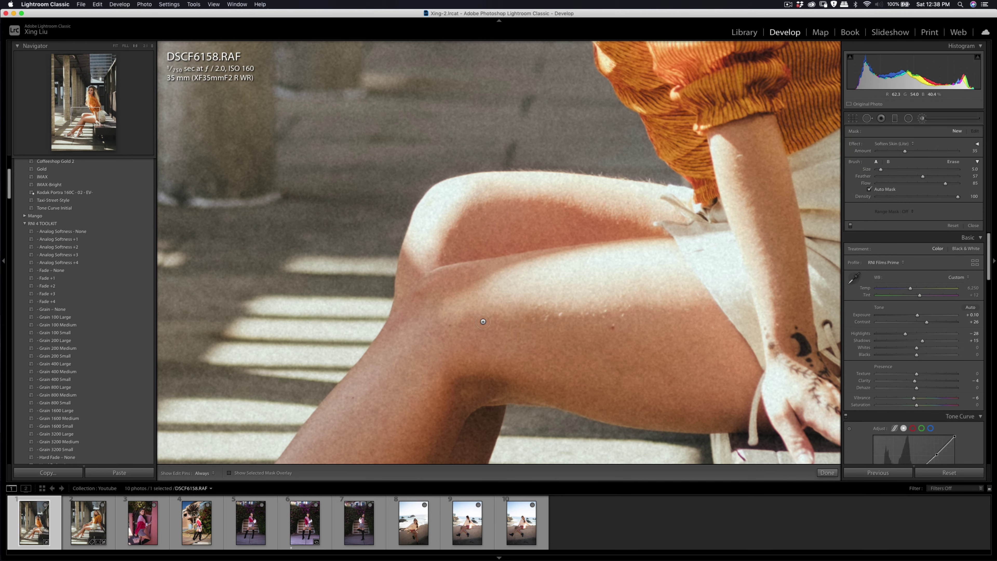
pyautogui.press('k')
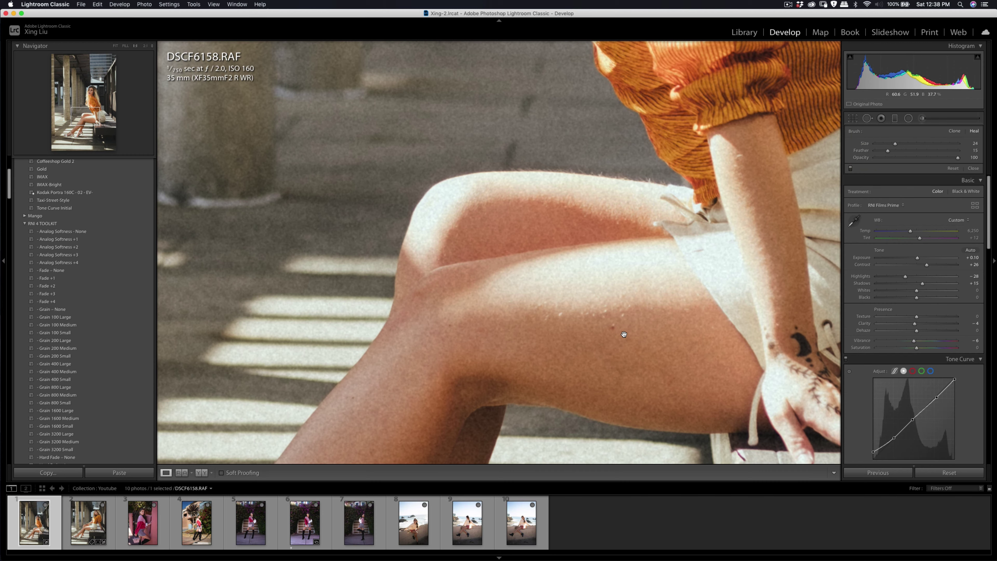
pyautogui.click(624, 334)
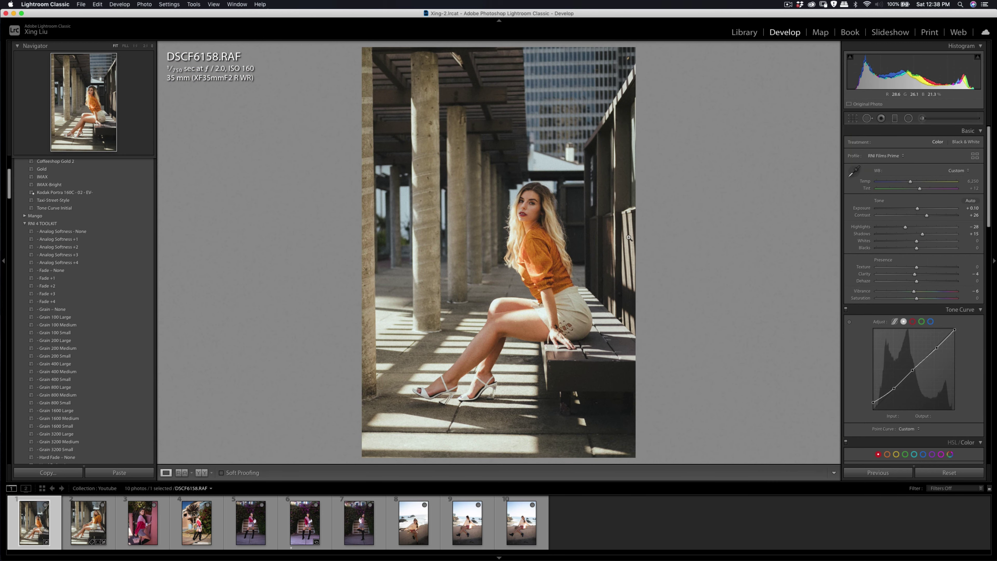
# Crop DSCF6158.RAF to the 4 x 5 / 8 x 10 aspect, framed tighter around the seated woman and straightened to an angle of -0.27
pyautogui.click(853, 118)
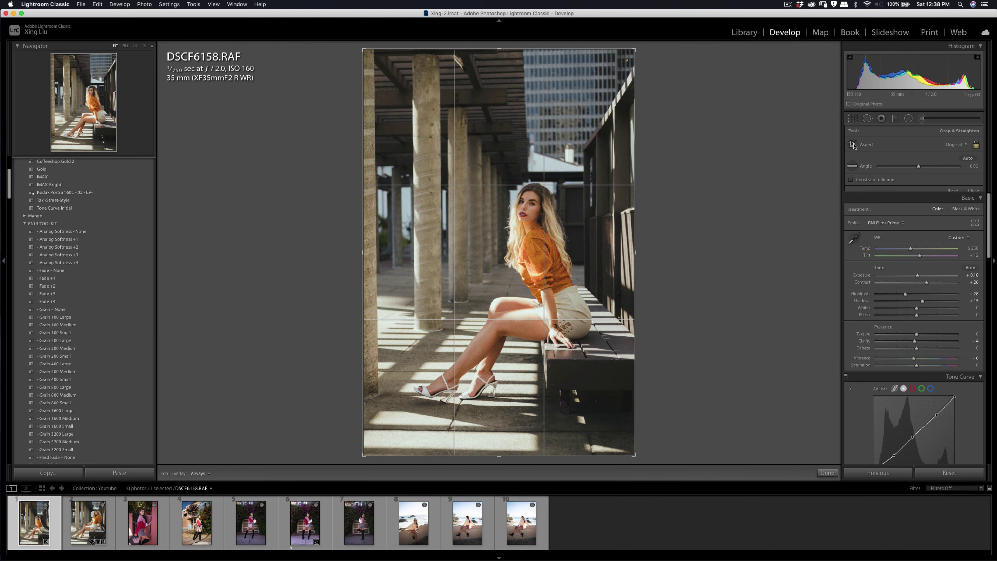
pyautogui.click(945, 145)
pyautogui.click(950, 162)
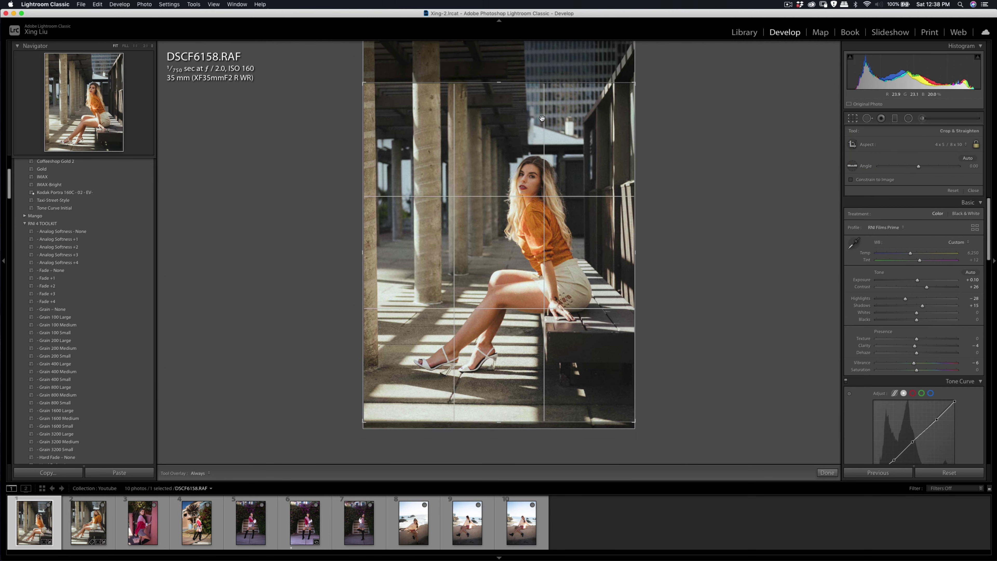
pyautogui.moveTo(531, 85); pyautogui.dragTo(520, 189)
pyautogui.moveTo(642, 142); pyautogui.dragTo(641, 141)
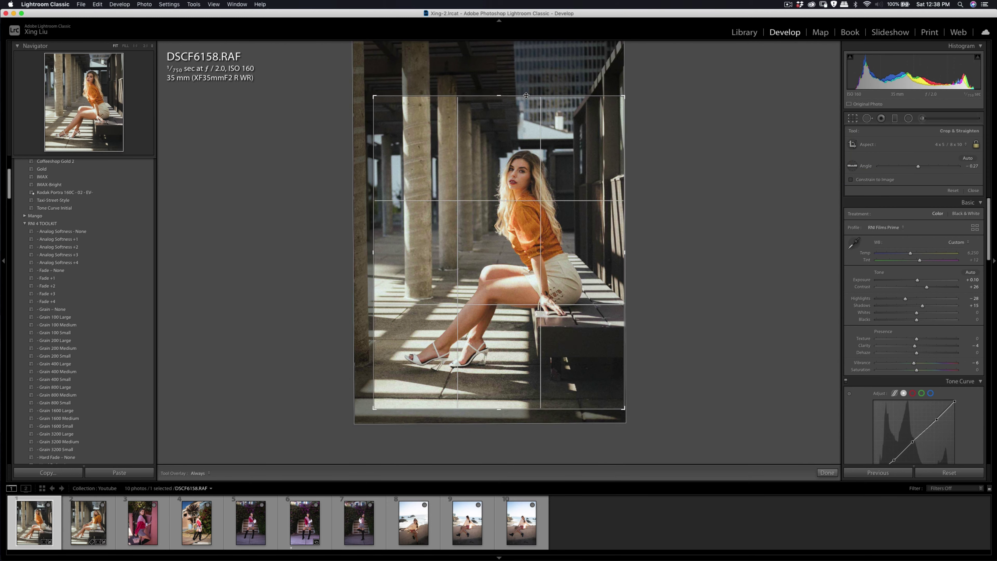
pyautogui.moveTo(526, 95); pyautogui.dragTo(518, 138)
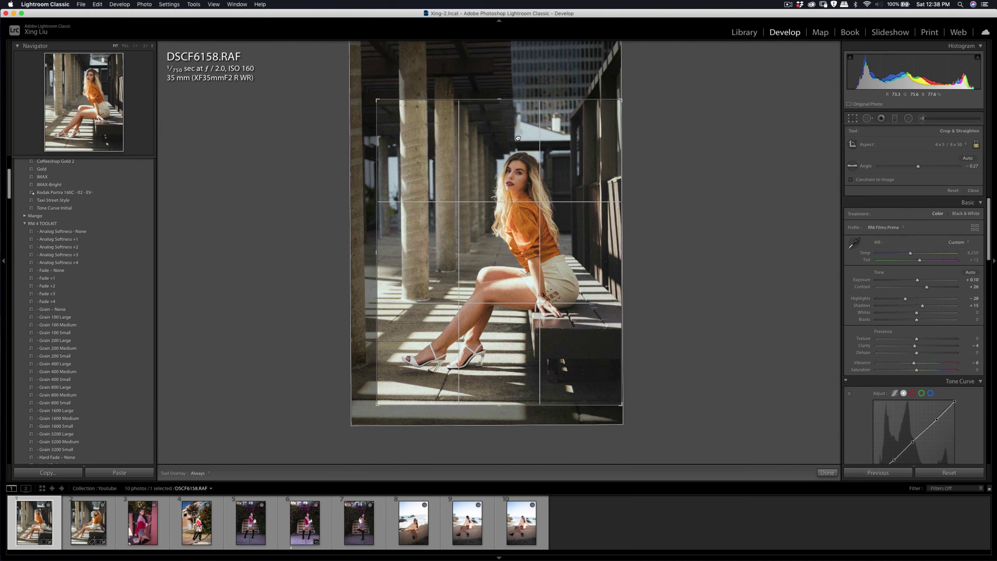
pyautogui.press('Return')
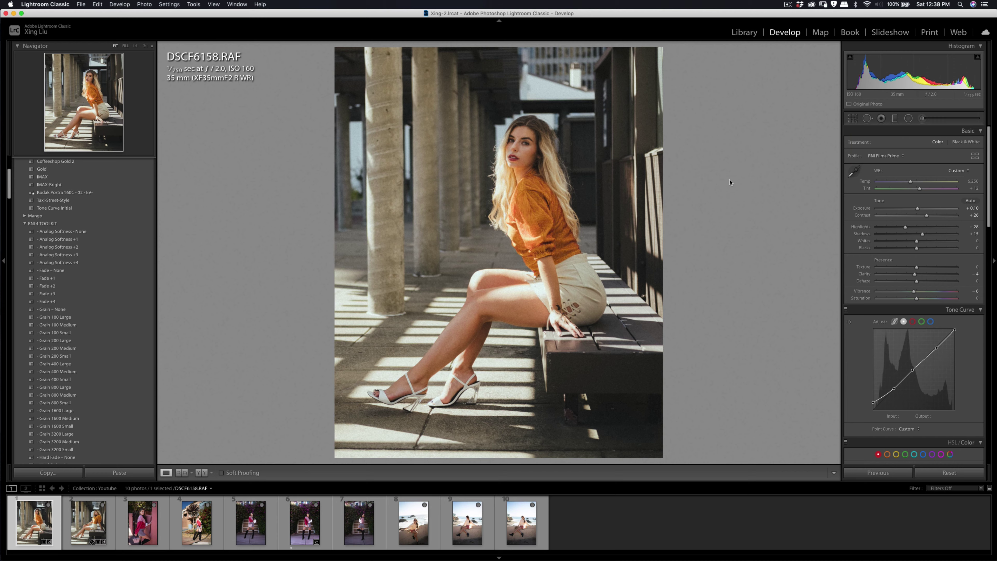
pyautogui.click(853, 119)
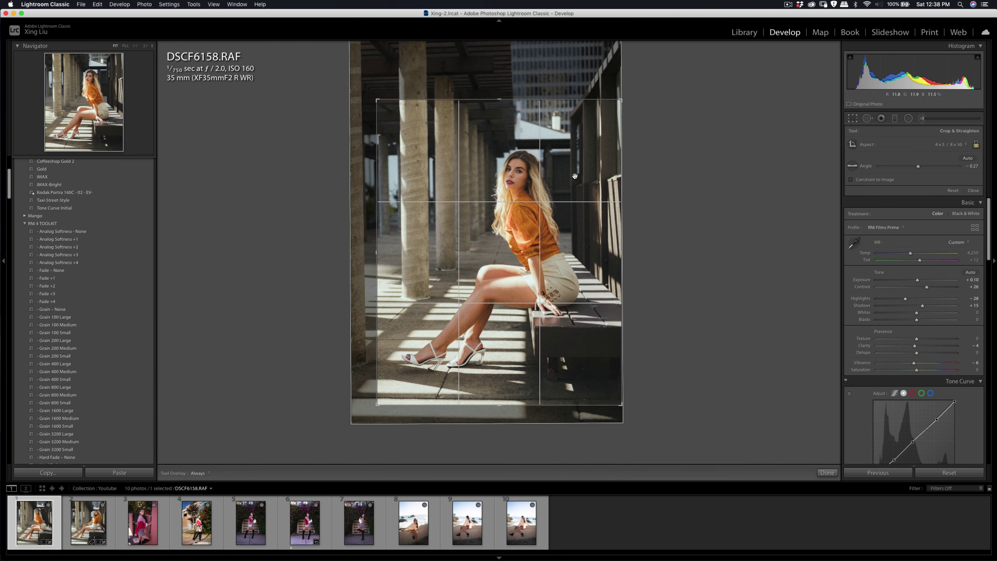
pyautogui.press('Return')
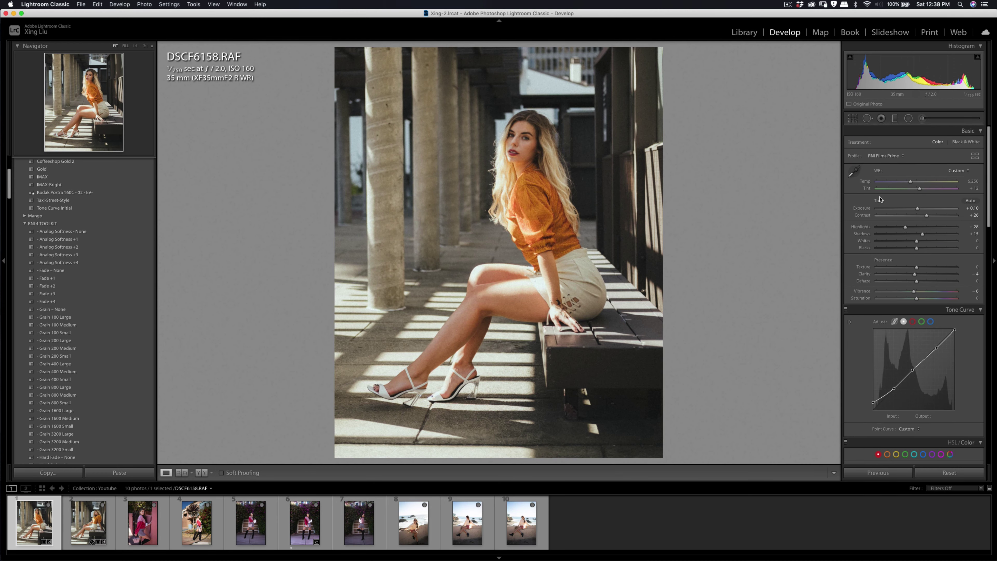
# Set the contrast to +31 and the exposure to +0.15, and compare the edited photo with its before version
pyautogui.moveTo(927, 216); pyautogui.dragTo(930, 218)
pyautogui.moveTo(919, 209); pyautogui.dragTo(919, 210)
pyautogui.press('\\')
pyautogui.press('\\')
pyautogui.press('\\')
pyautogui.press('\\')
pyautogui.press('\\')
pyautogui.press('\\')
pyautogui.press('\\')
# Switch to Chrome, review the RNI All Films 5 and RNI All Films 4 packages in the RNI store, and close the browser window
pyautogui.press('super+Tab')
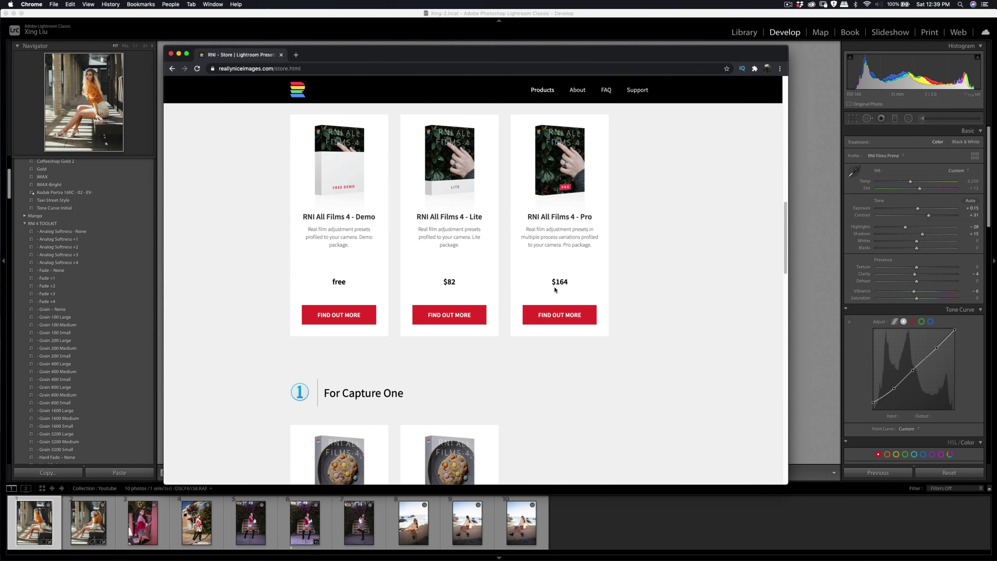
pyautogui.scroll(10, 589, 284)
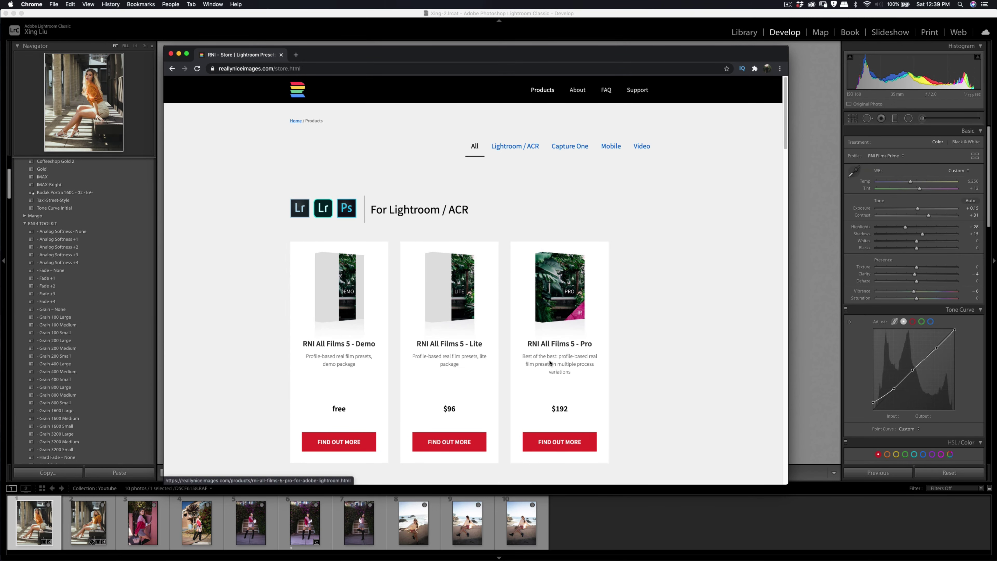
pyautogui.scroll(-5, 601, 351)
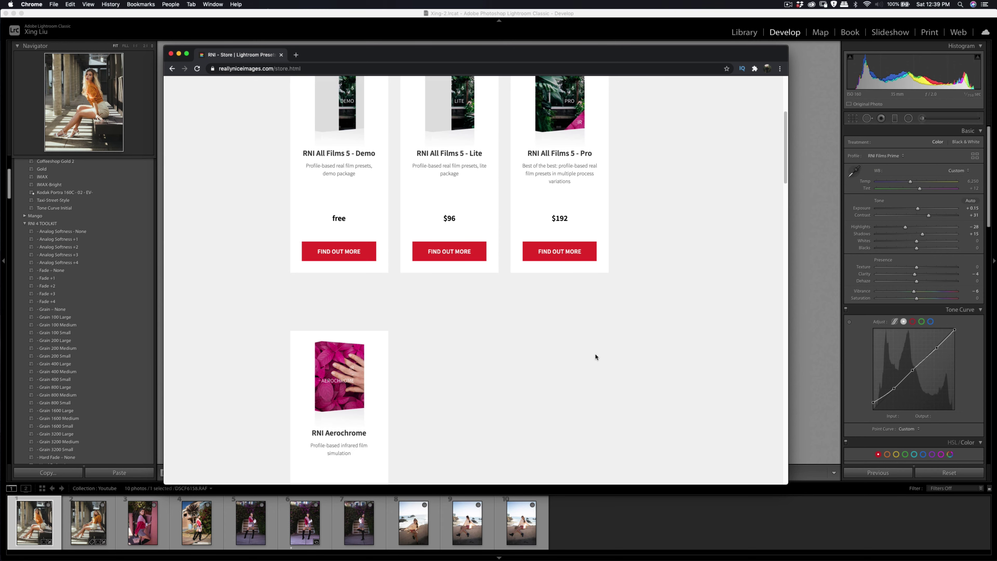
pyautogui.scroll(-8, 595, 351)
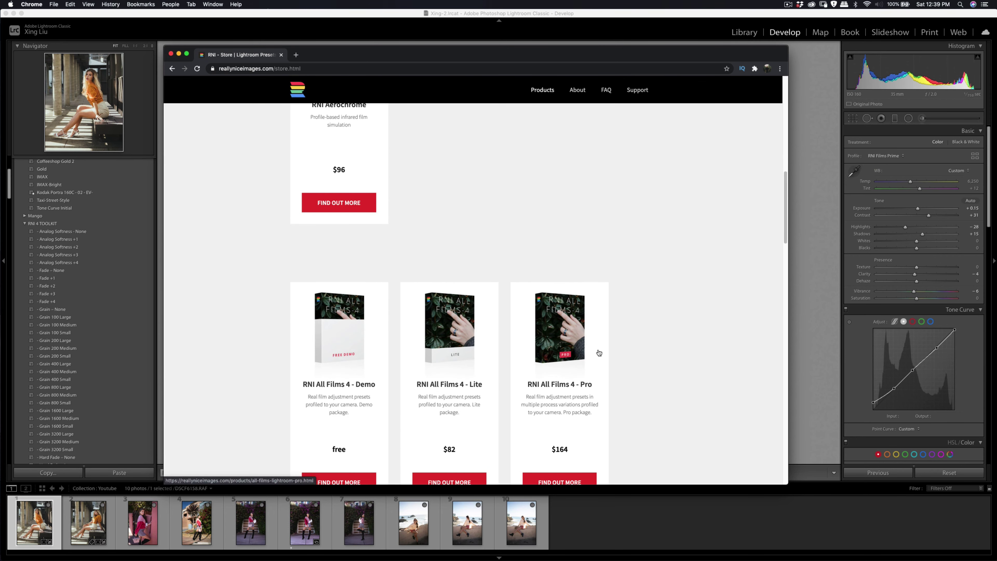
pyautogui.scroll(-7, 599, 353)
pyautogui.scroll(7, 596, 350)
pyautogui.scroll(-1, 597, 350)
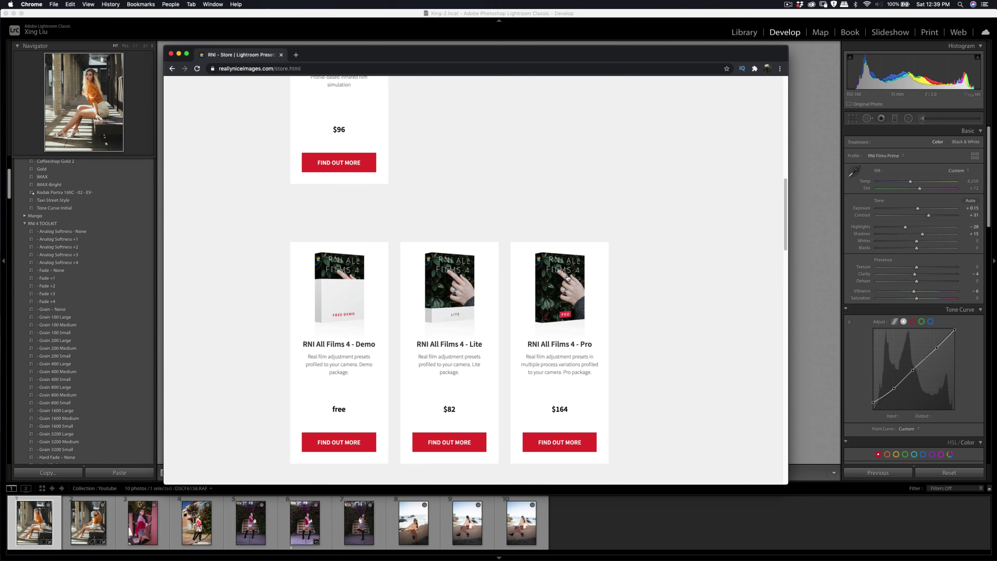
pyautogui.click(179, 54)
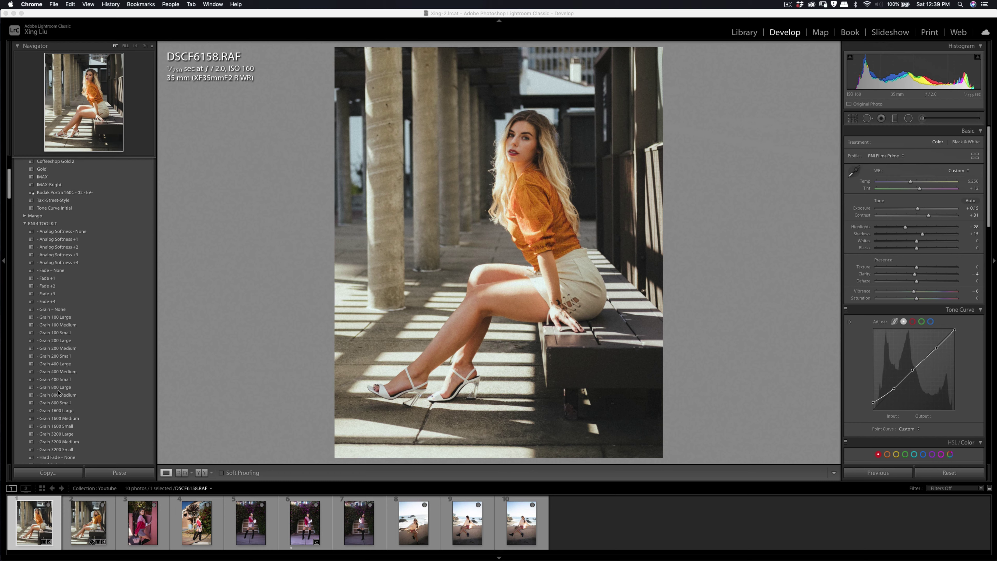
pyautogui.scroll(-2, 58, 393)
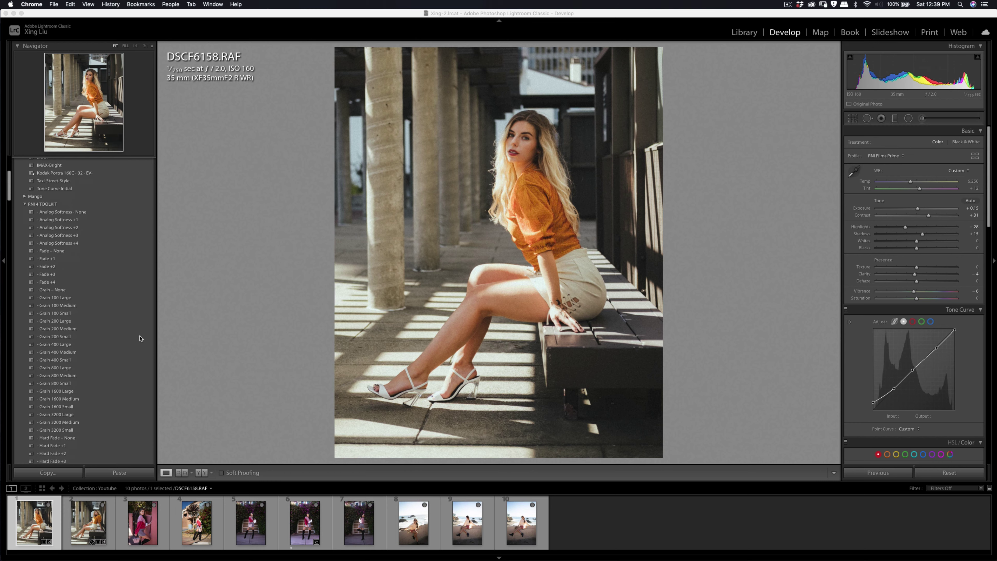